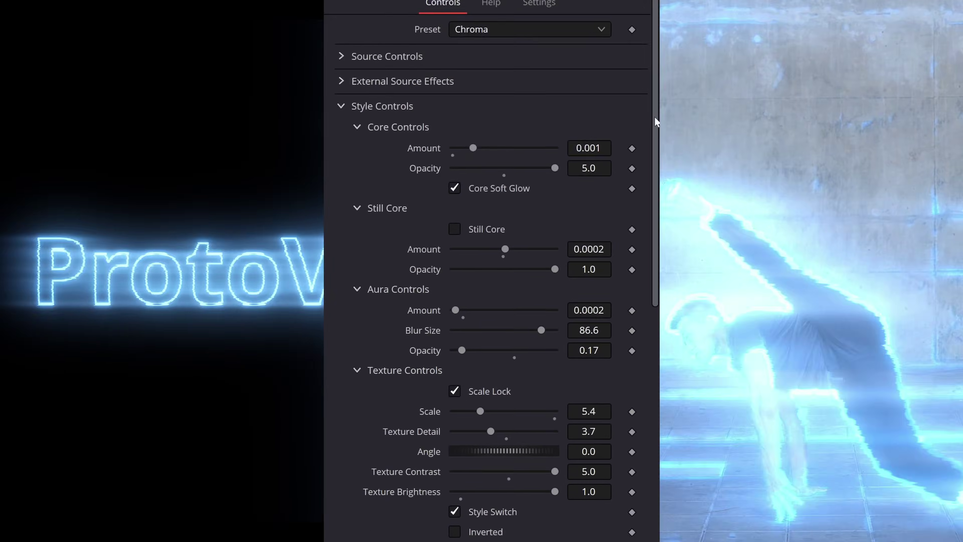
- Bring up the ProtoV3 generator clip with the Jewel preset's purple electric-glow text
left_click_drag(655, 122, 655, 280)
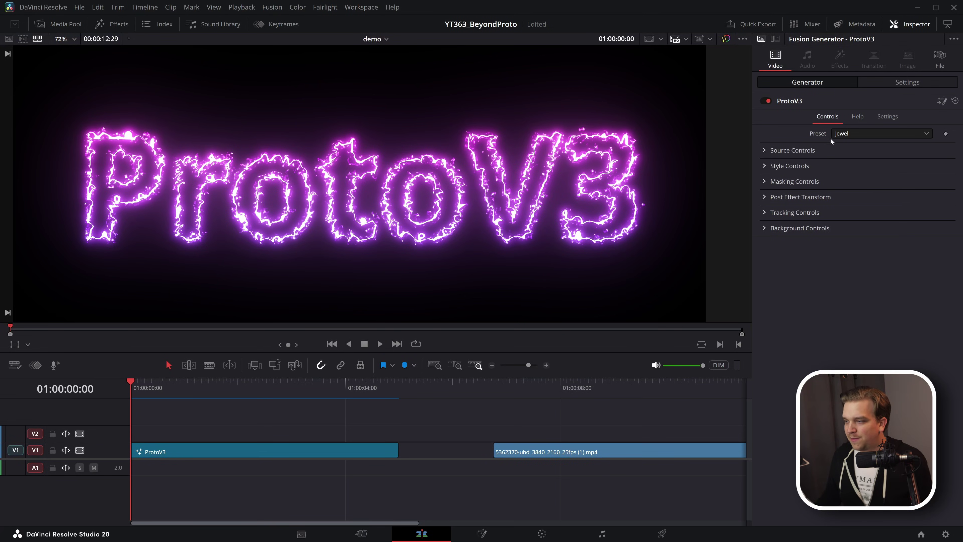
- Try the Wibbly, Inferno and Melted Crayon glow presets, then apply Toon
left_click(842, 134)
left_click(838, 133)
scroll(839, 134, "down", 8)
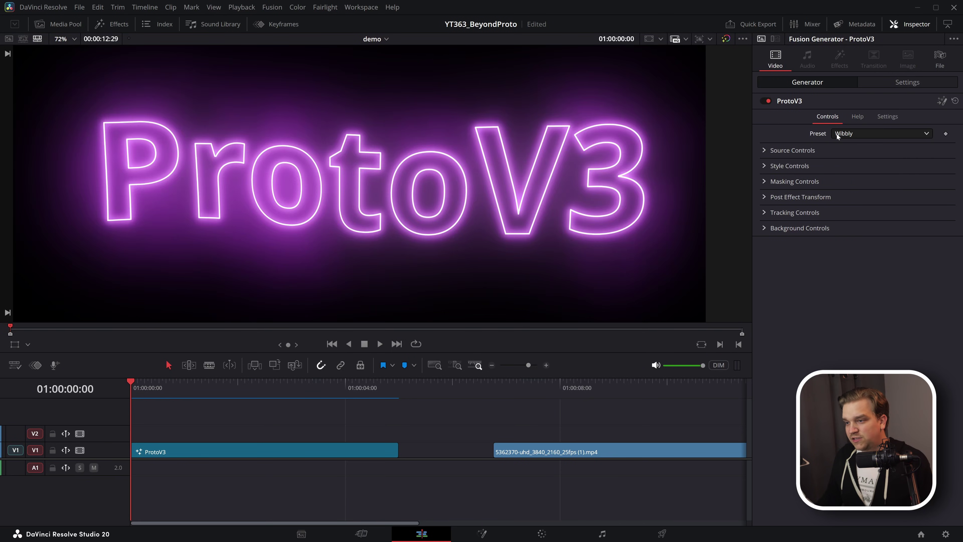
scroll(837, 136, "down", 4)
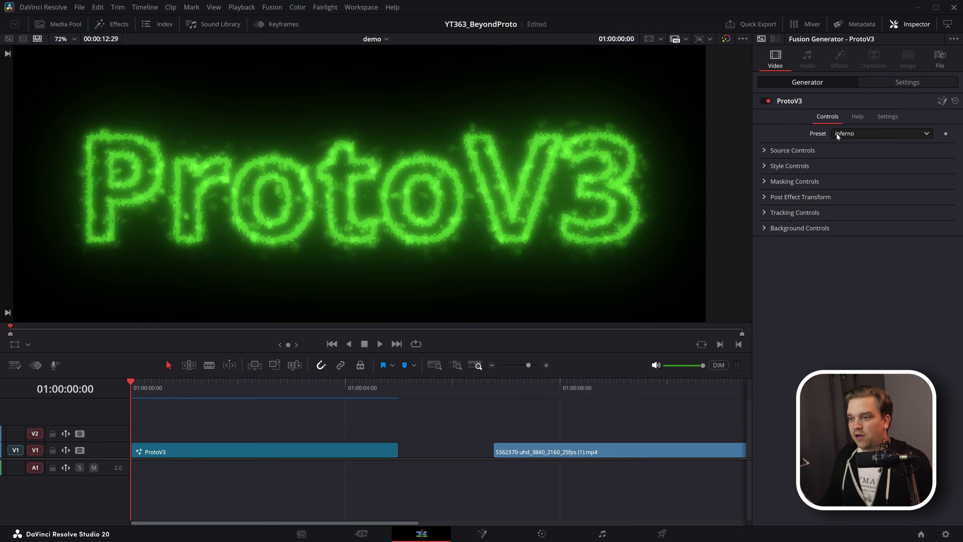
scroll(837, 135, "down", 1)
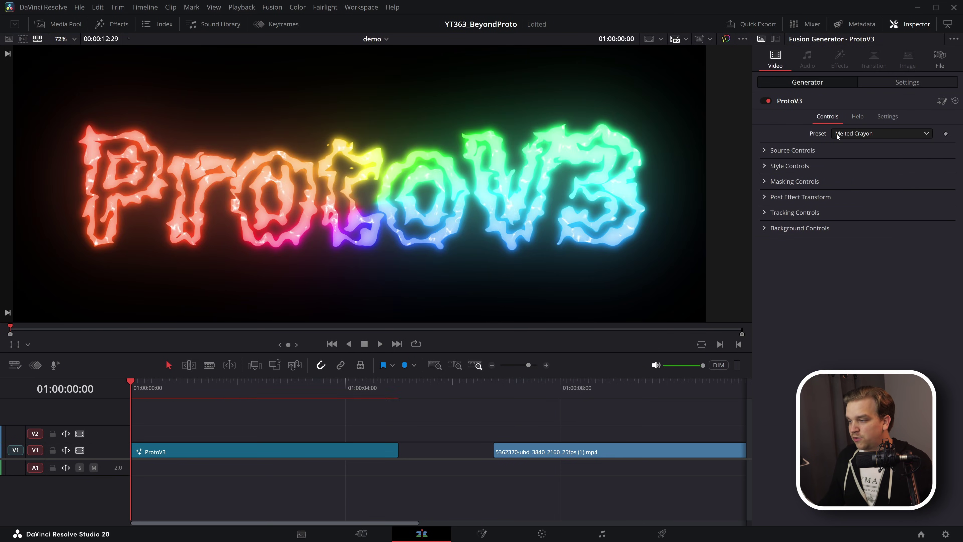
left_click(837, 135)
scroll(860, 219, "down", 3)
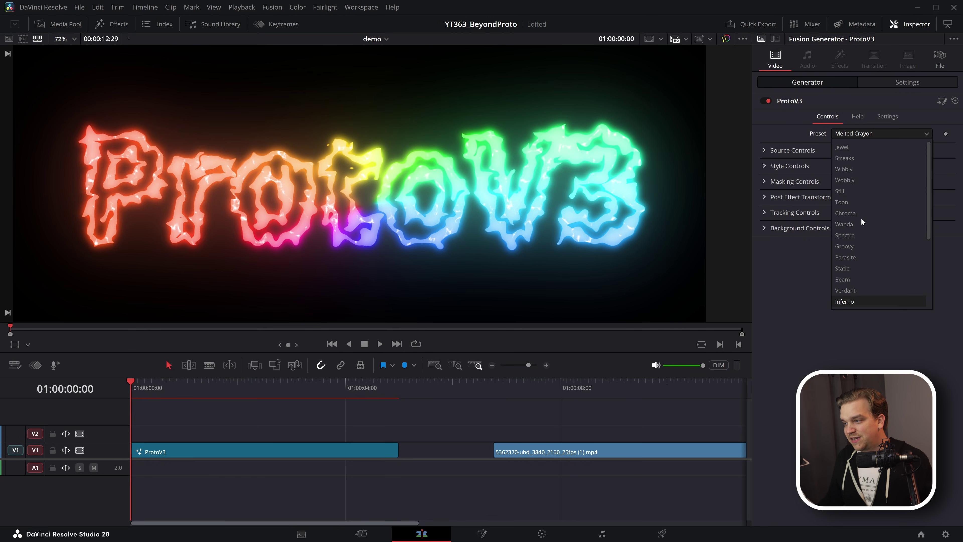
left_click(855, 203)
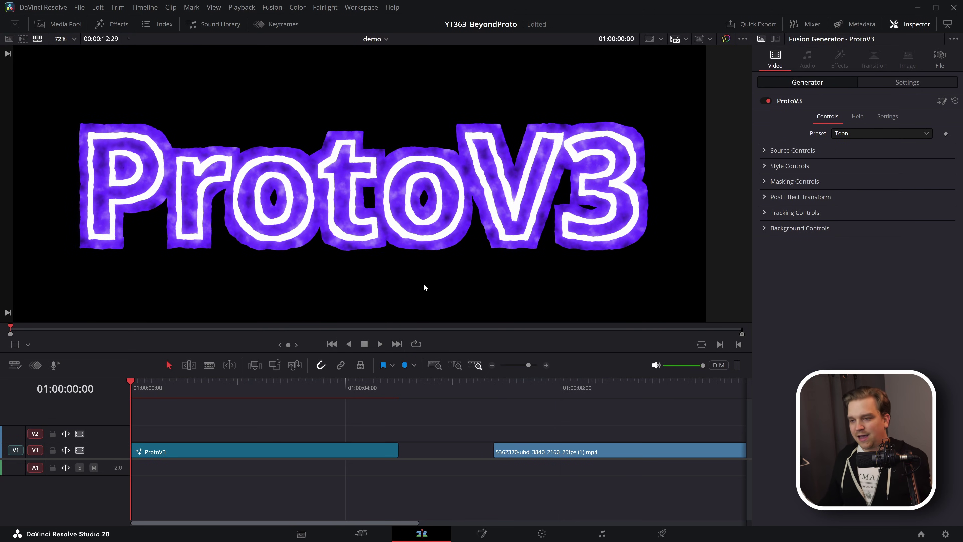
- Play the Toon title from the start to preview the white letters with purple outline
key("space")
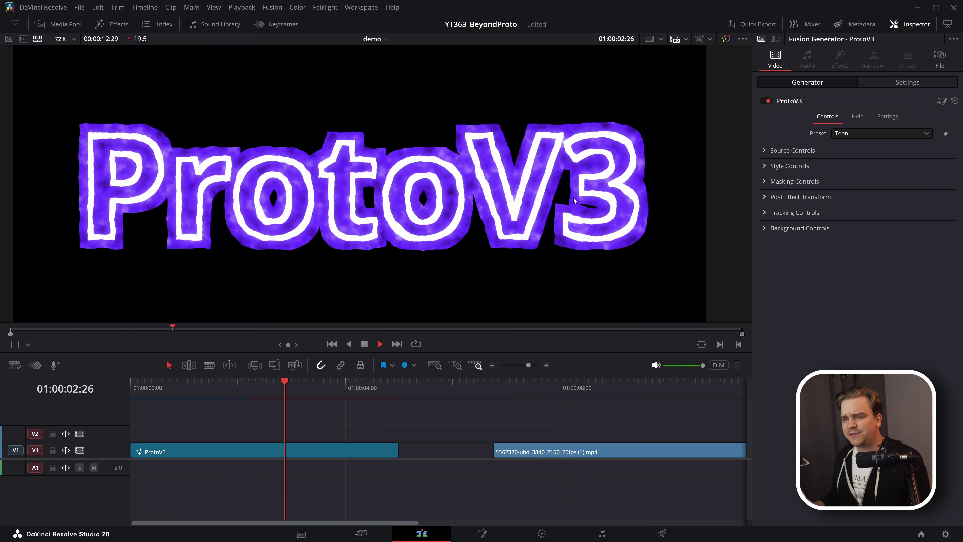
scroll(565, 175, "up", 3)
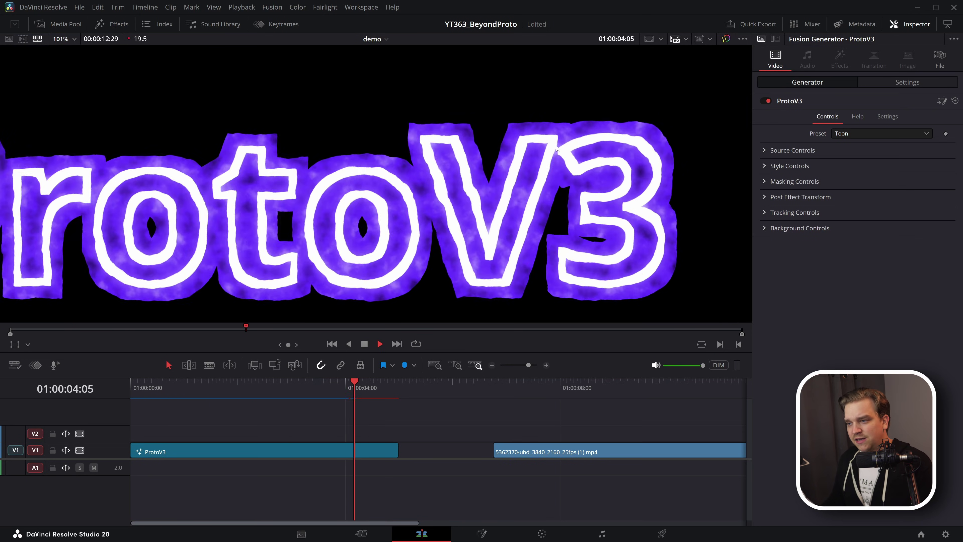
key("space")
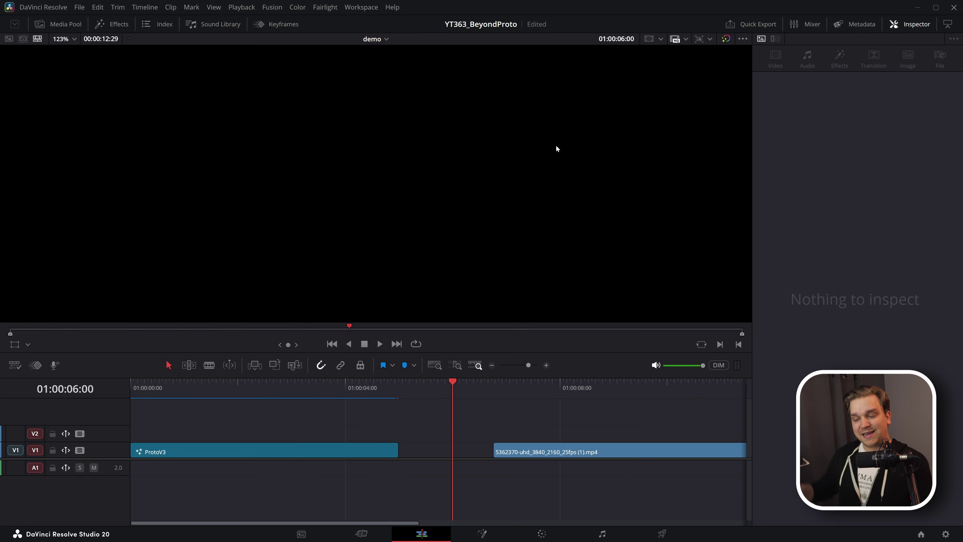
key("Home")
key("space")
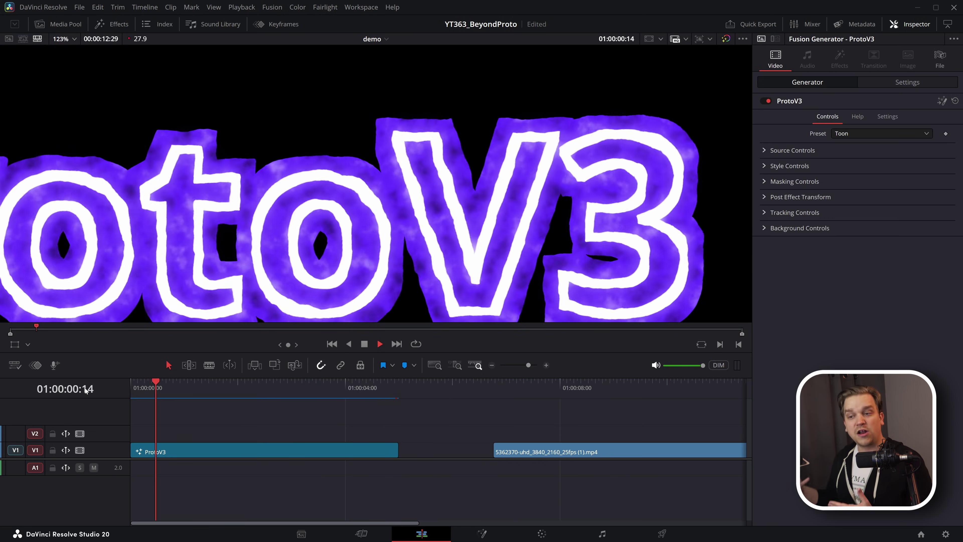
scroll(320, 244, "down", 3)
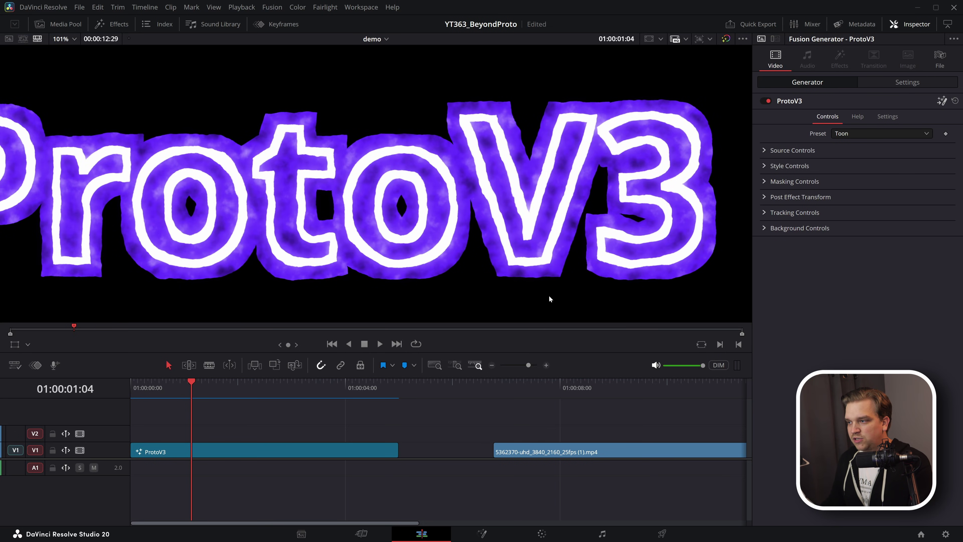
- In Fusion, insert a Stop Motion node after ProtoV3 with Frame Repeat 5
key("shift+5")
scroll(225, 378, "up", 3)
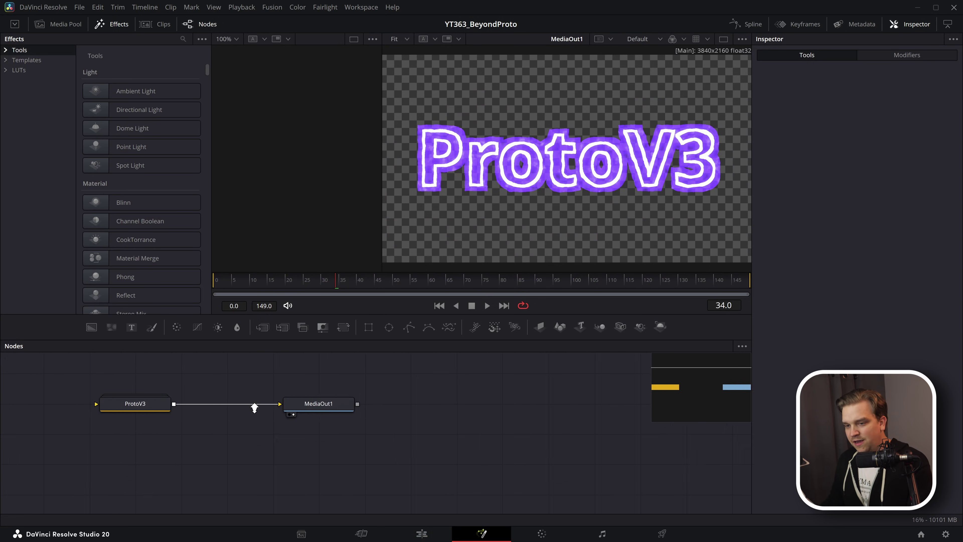
scroll(235, 413, "up", 1)
left_click(231, 426)
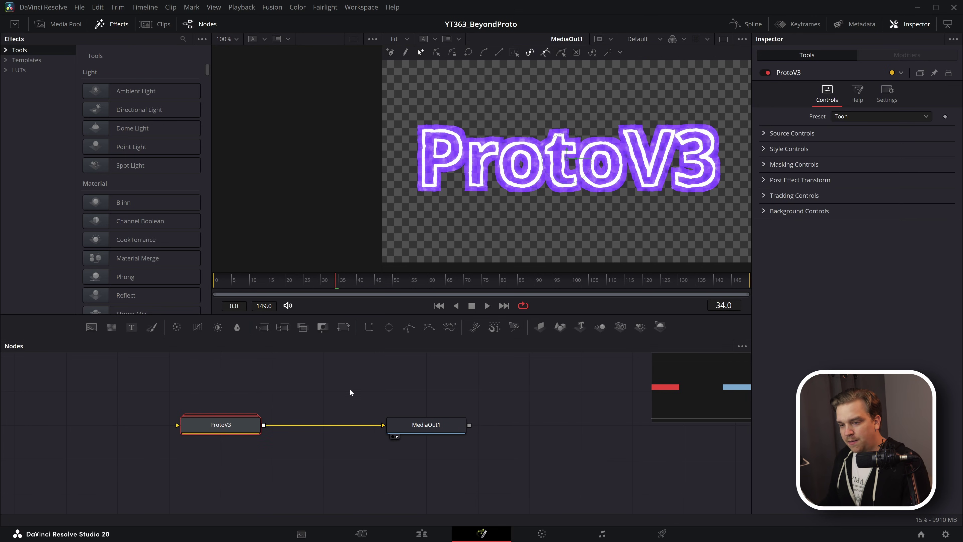
key("shift+space")
type("stop")
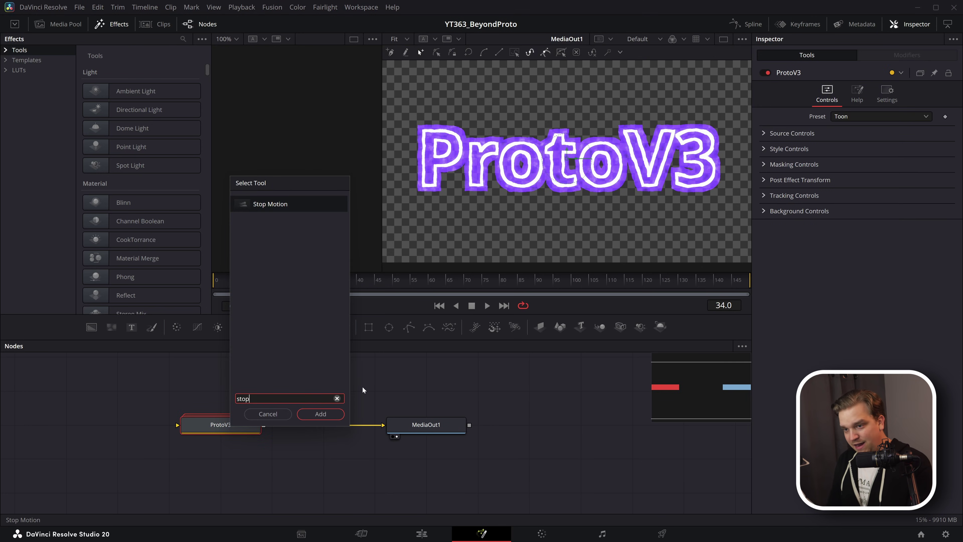
key("Return")
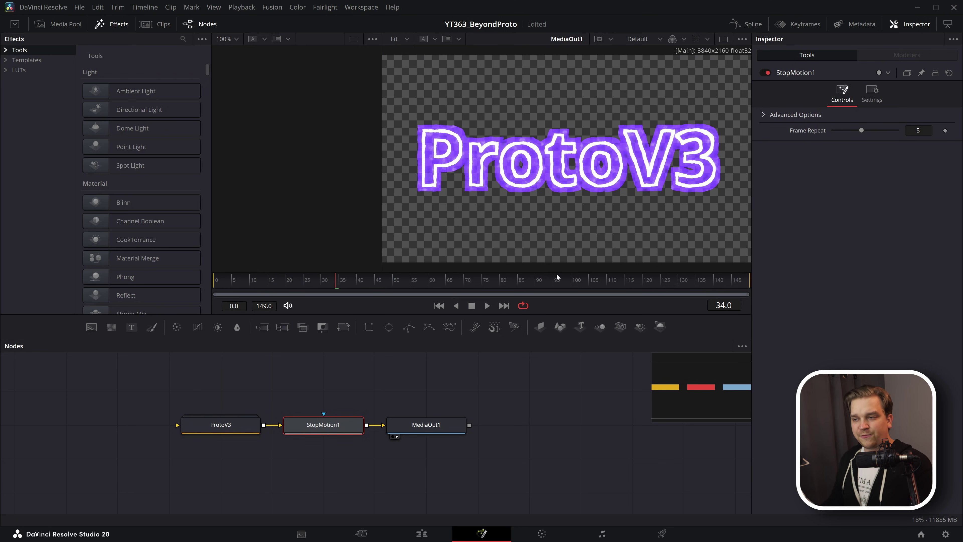
left_click(724, 39)
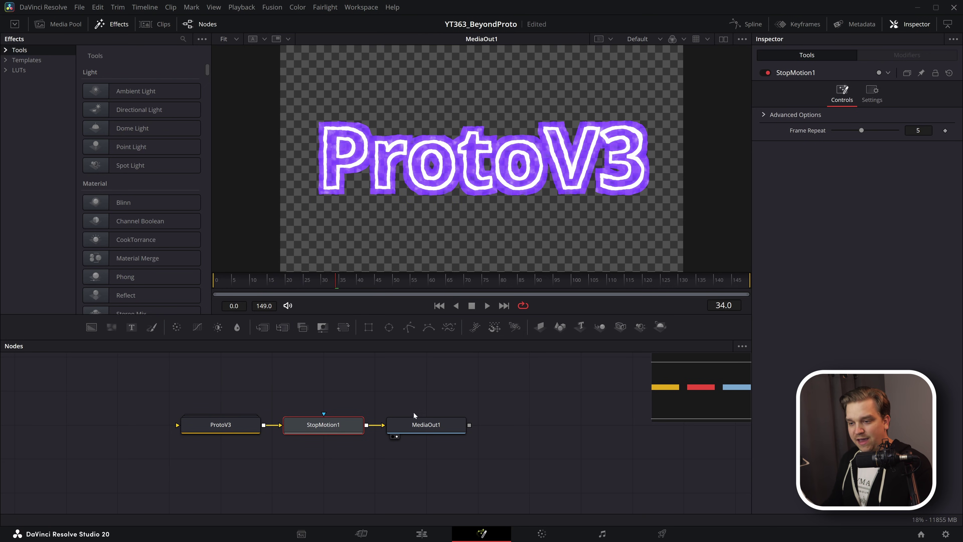
- Back on the Edit page, play the choppy stop-motion title from the start
left_click(423, 534)
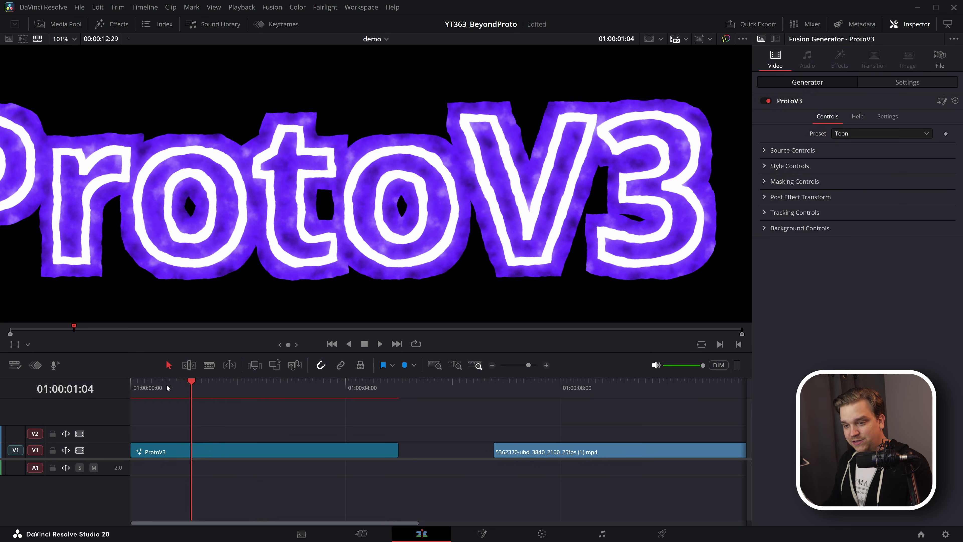
key("Home")
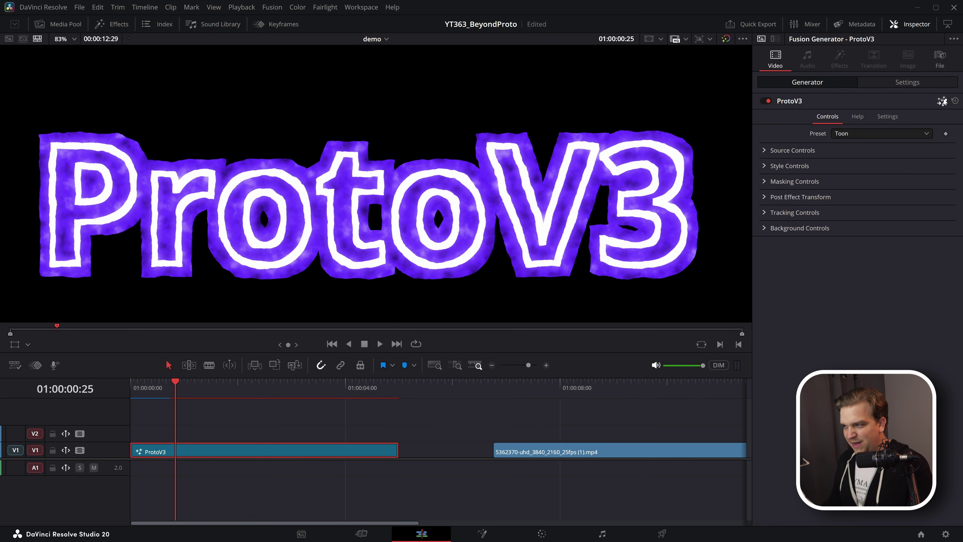
key("Home")
key("space")
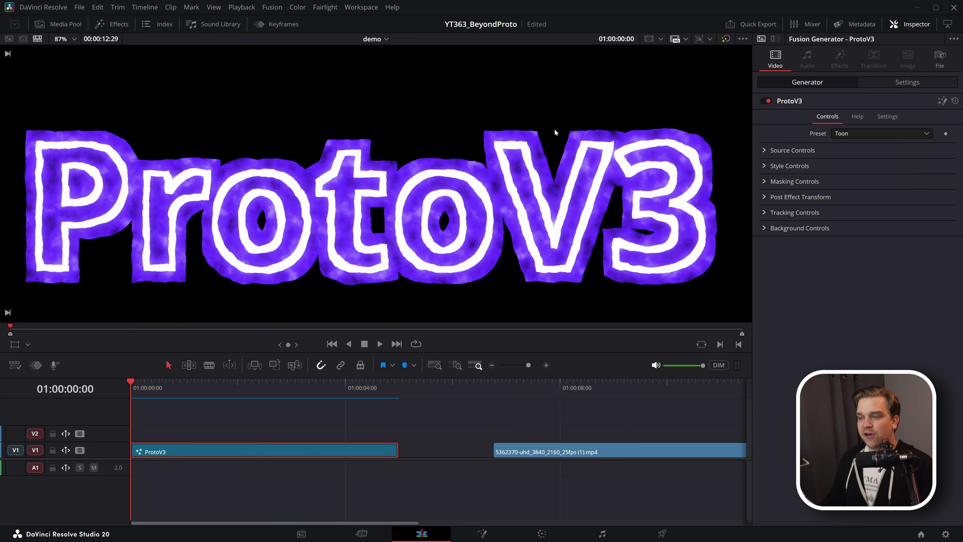
scroll(511, 144, "up", 1)
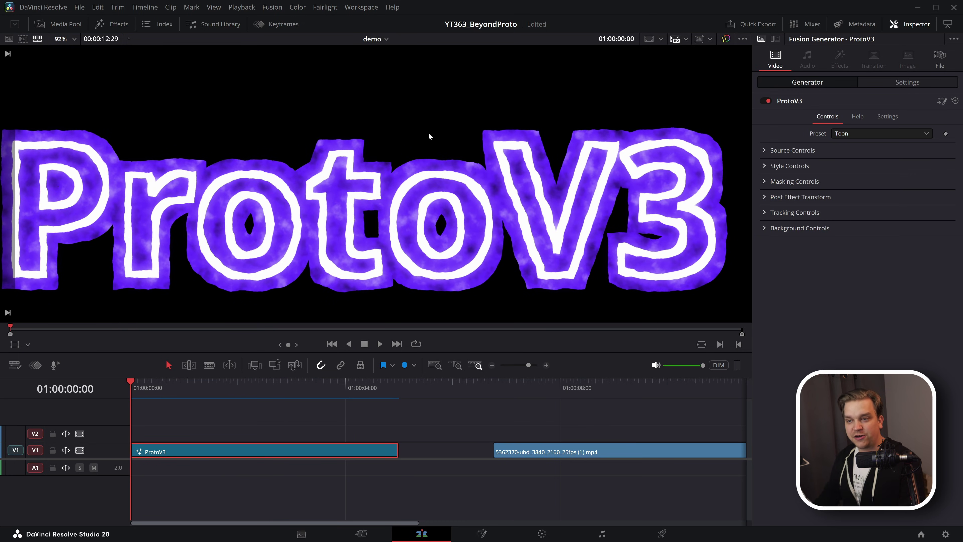
scroll(453, 146, "up", 2)
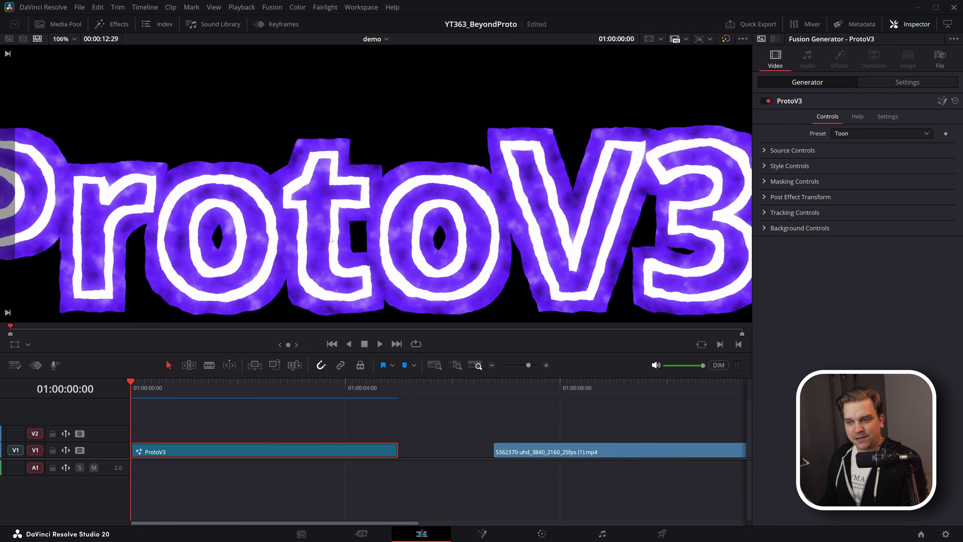
key("space")
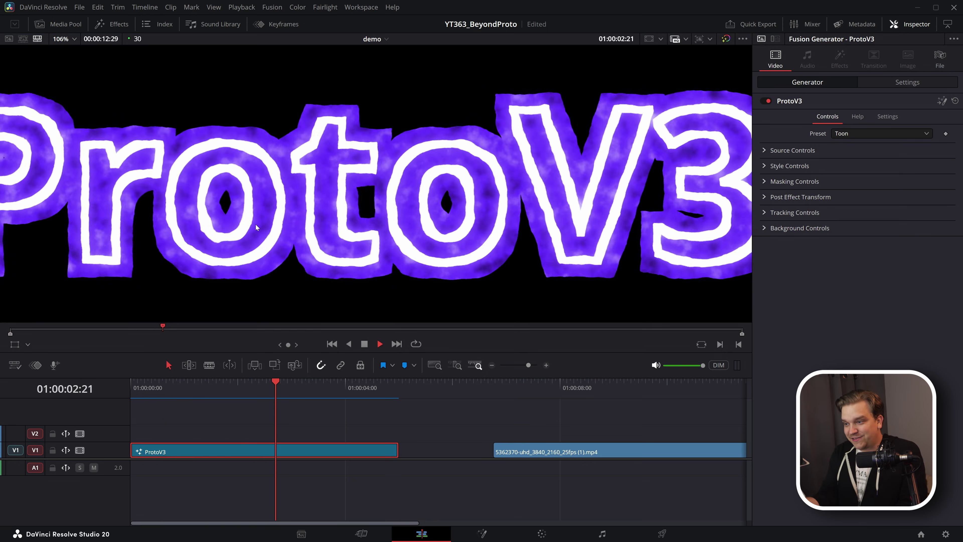
key("space")
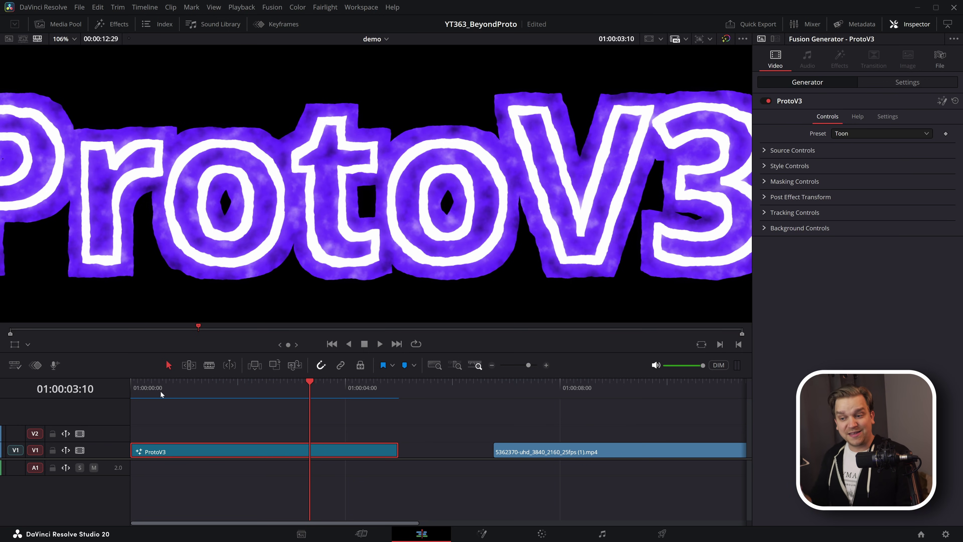
- Replay the title once more, then move the playhead onto the breakdancer clip
key("Home")
key("space")
scroll(376, 170, "down", 2)
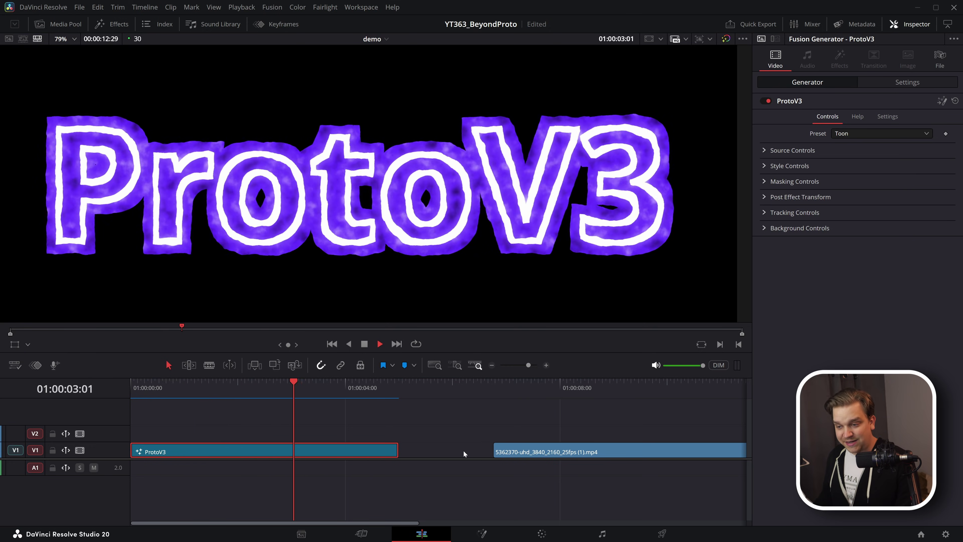
key("space")
left_click(513, 391)
- Apply ProtoV3_Effect to the dance clip through the effect search for 'proto'
scroll(463, 432, "right", 1)
scroll(345, 232, "down", 2)
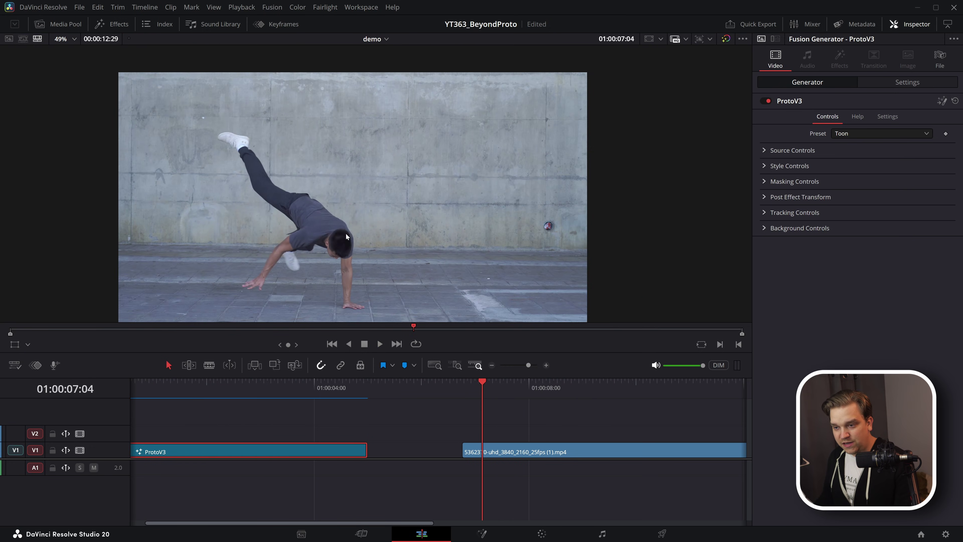
key("ctrl+f")
type("proto")
key("Down")
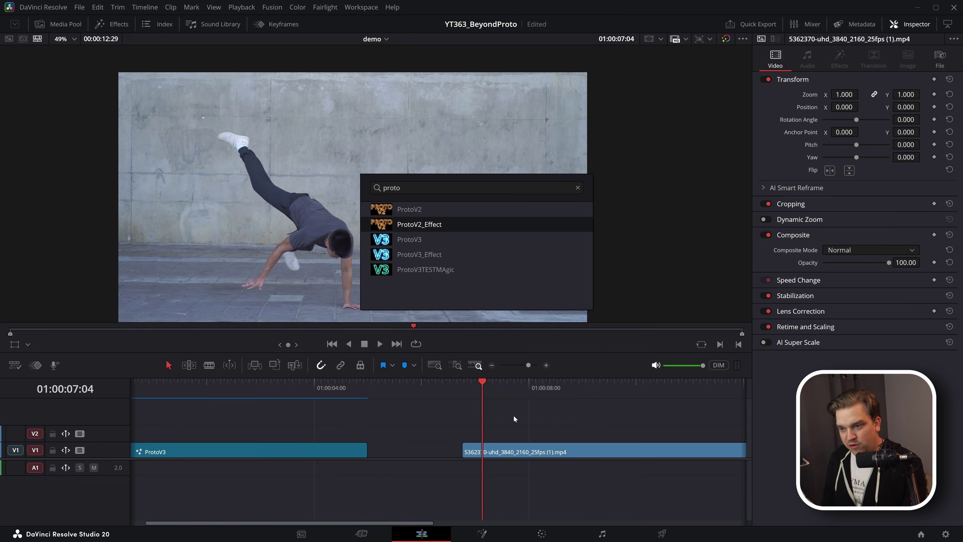
key("Down")
key("Down")
key("Return")
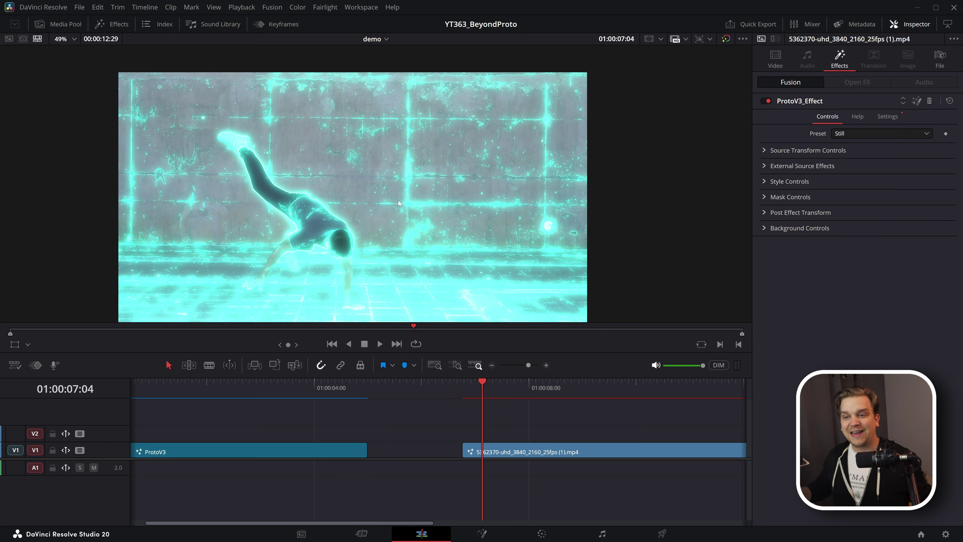
- Lower the edge-detect Brightness slightly and set External Source Effects to Outline
scroll(376, 235, "down", 1)
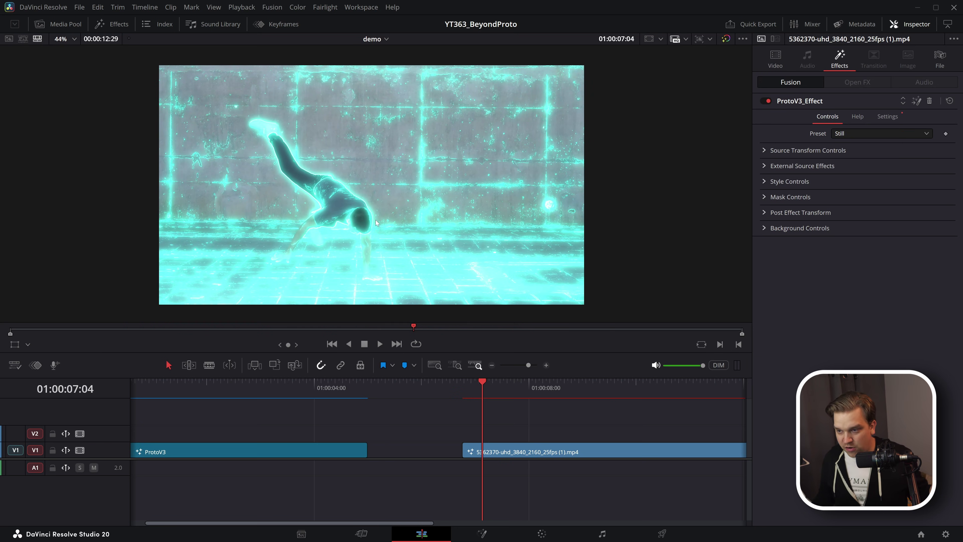
left_click(763, 166)
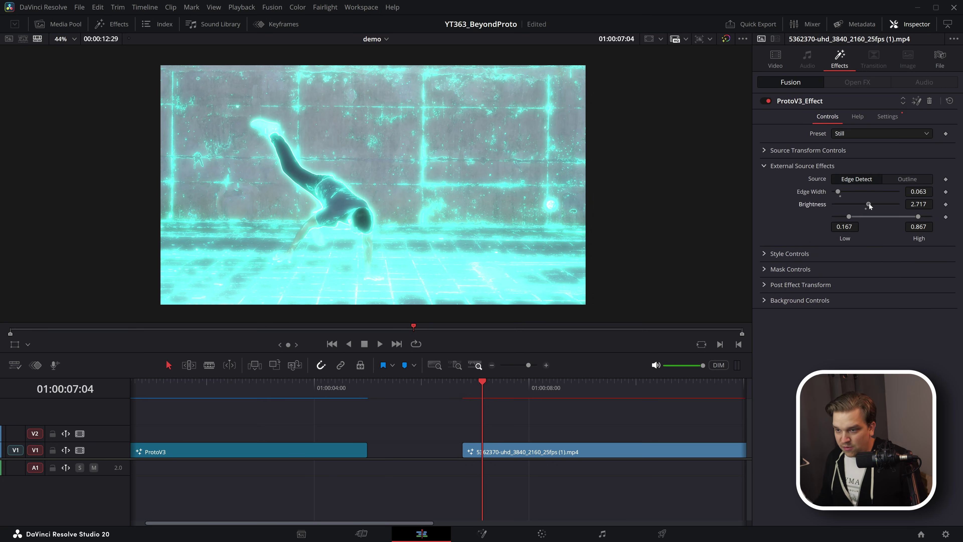
mouse_move(869, 205)
left_mouse_down()
mouse_move(849, 205)
mouse_move(862, 202)
left_mouse_up()
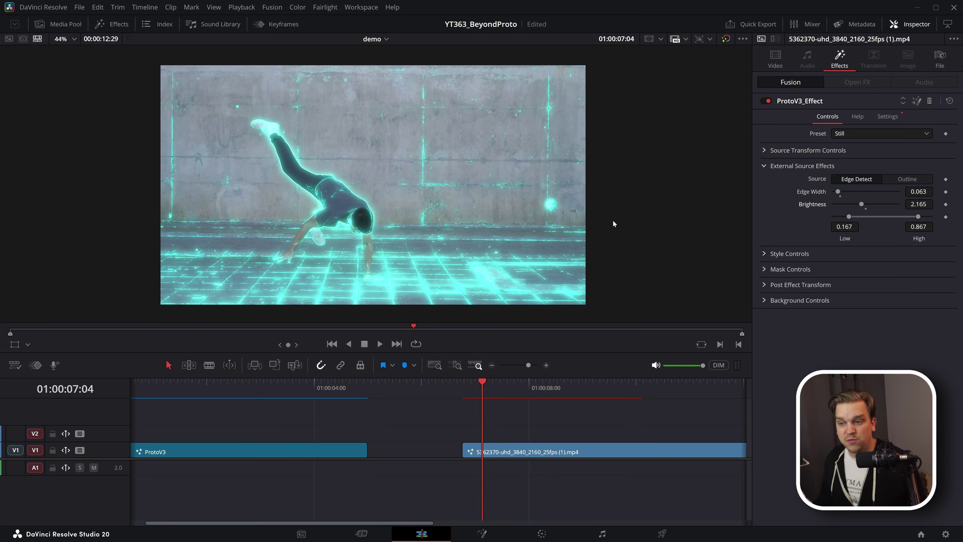
left_click(902, 180)
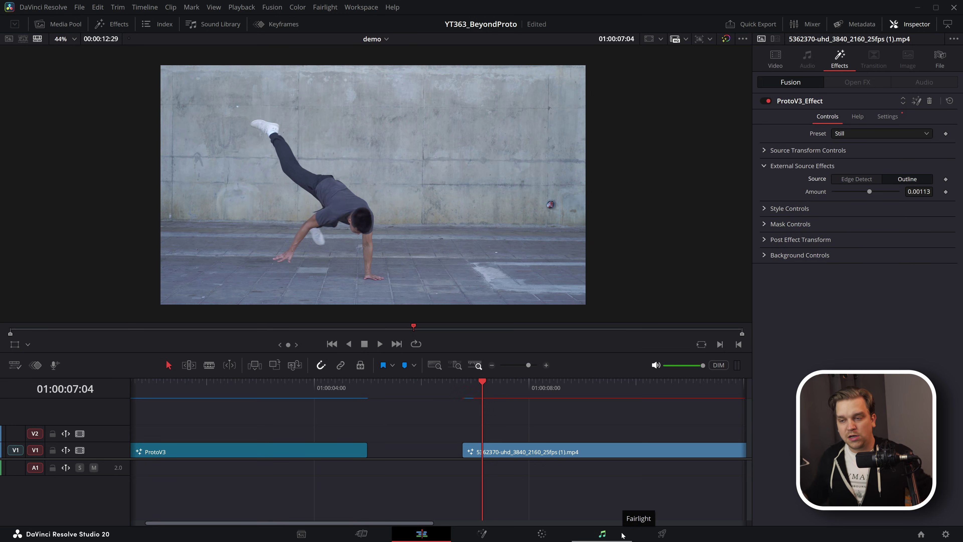
scroll(321, 268, "down", 1)
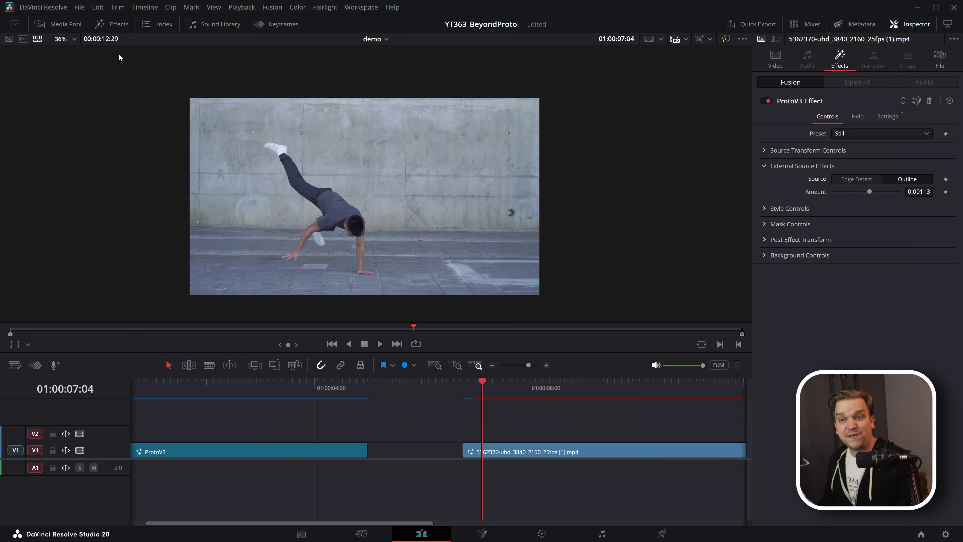
- Place the Resolve logo image from the Media Pool on V2 and zoom it to 0.310
left_click(57, 24)
scroll(405, 375, "right", 3)
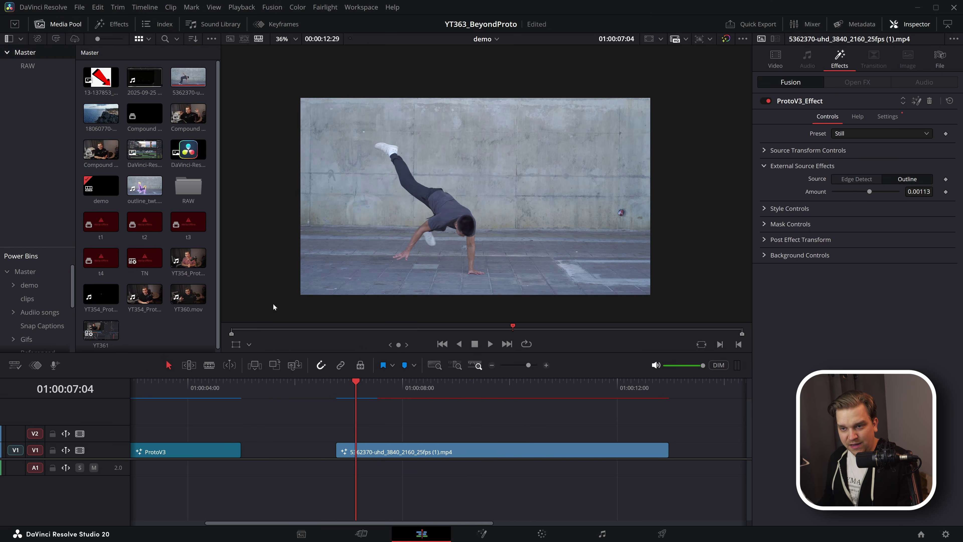
left_click_drag(190, 156, 644, 434)
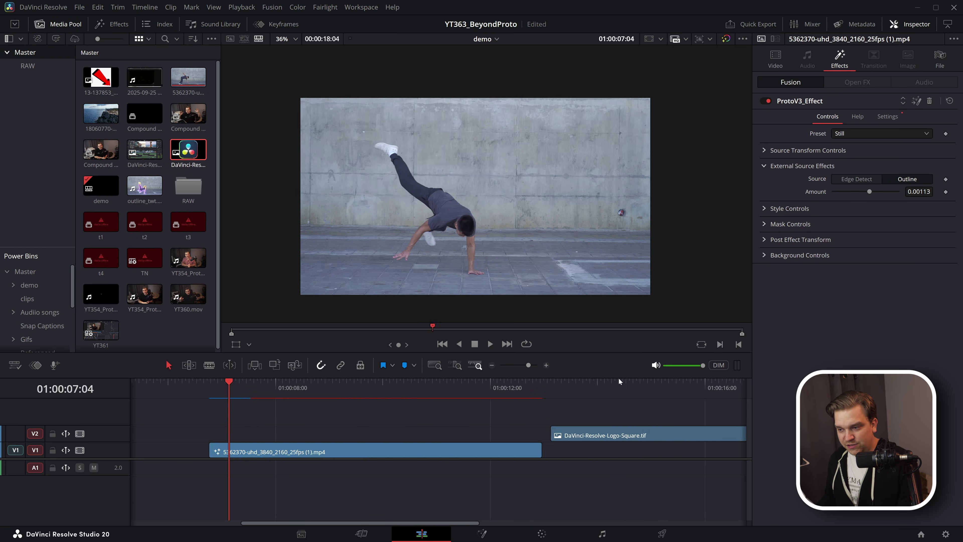
left_click(616, 381)
scroll(641, 438, "right", 2)
left_click(641, 437)
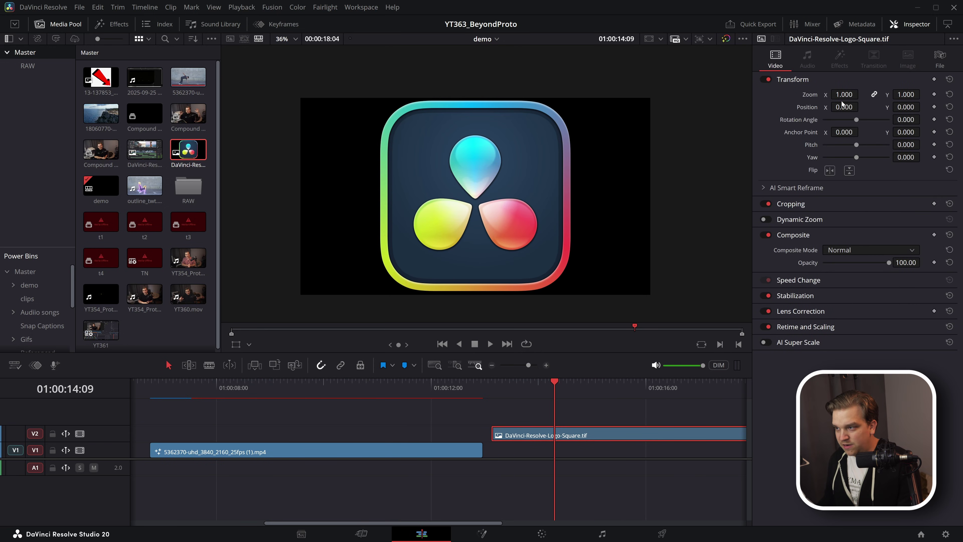
left_click_drag(844, 95, 597, 403)
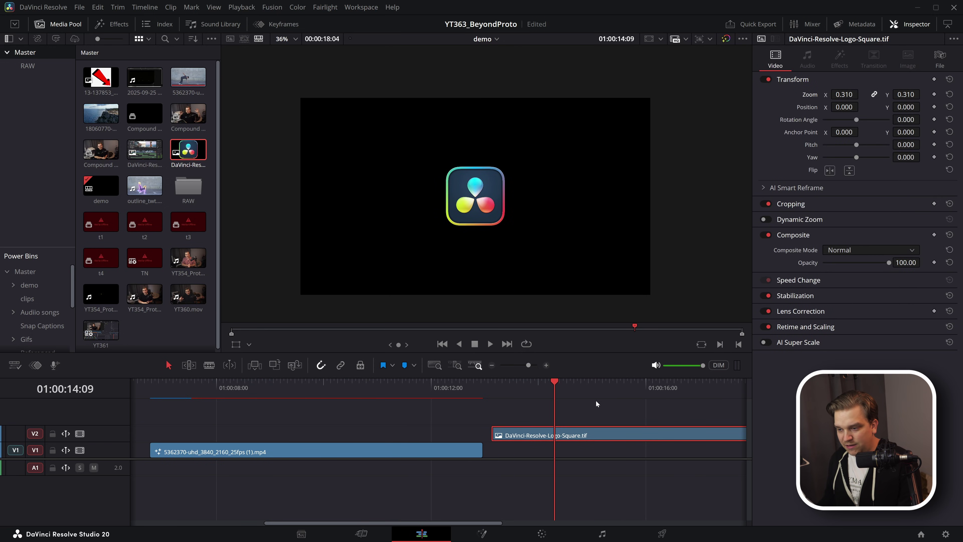
- Apply ProtoV3_Effect to the logo clip with its external source set to Outline
left_click(570, 435)
key("shift+space")
type("prot")
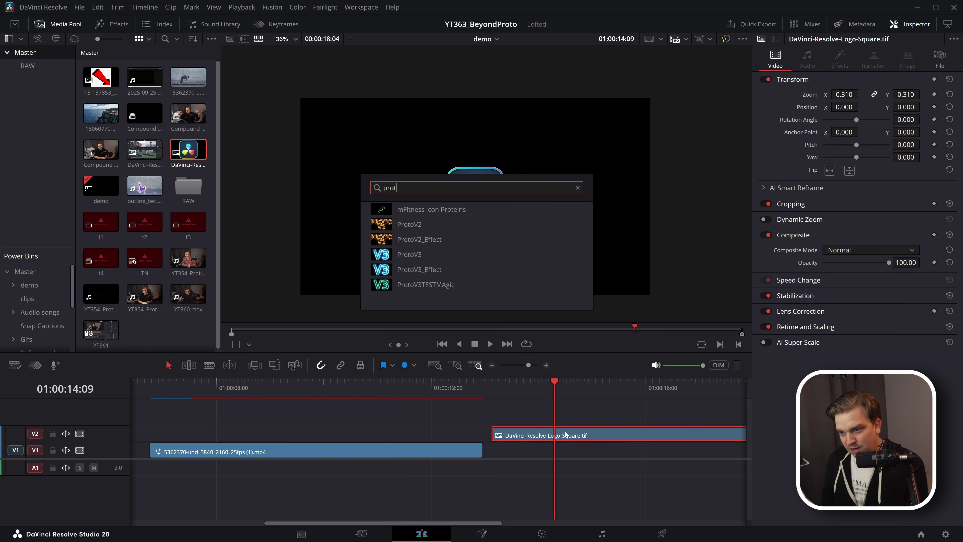
key("Down")
key("Down")
key("Down")
key("Down")
key("Down")
key("Return")
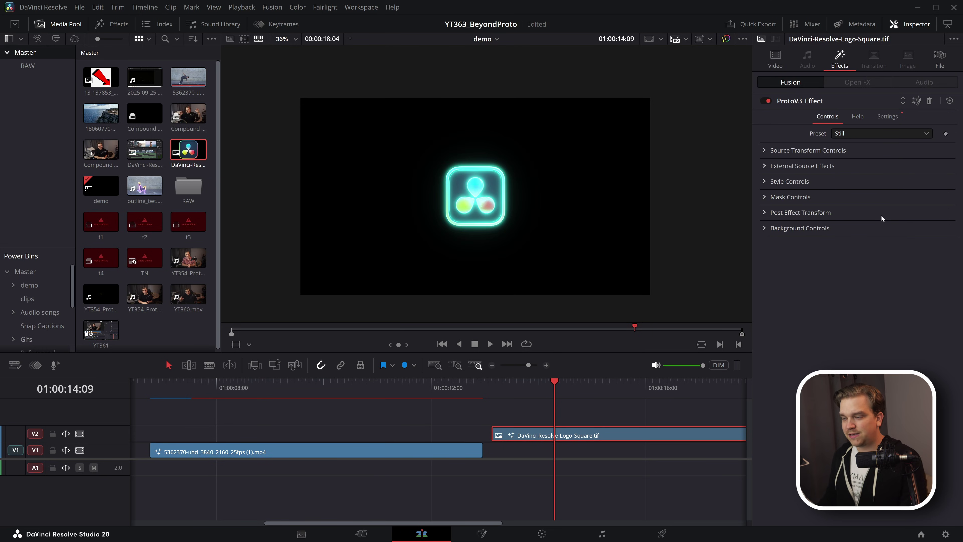
scroll(498, 180, "up", 3)
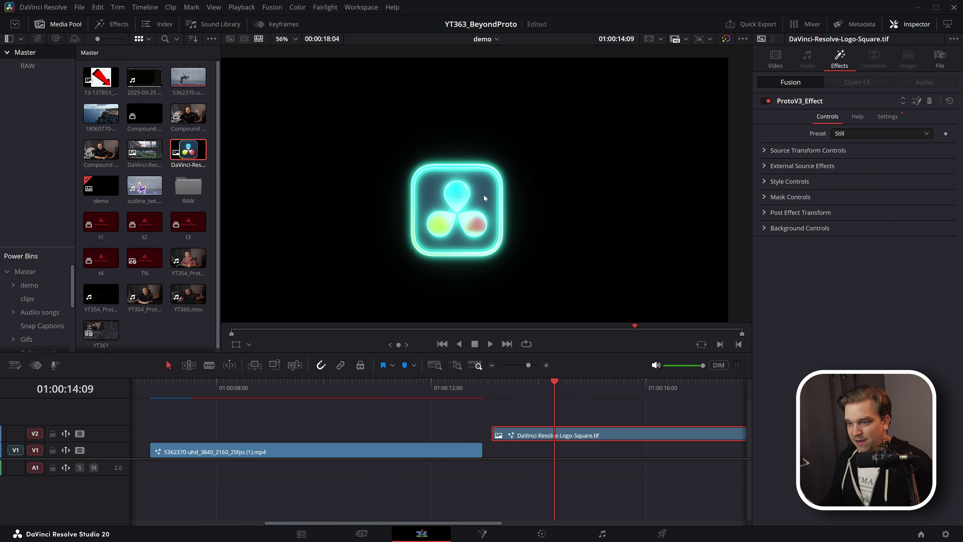
left_click(765, 165)
left_click(906, 179)
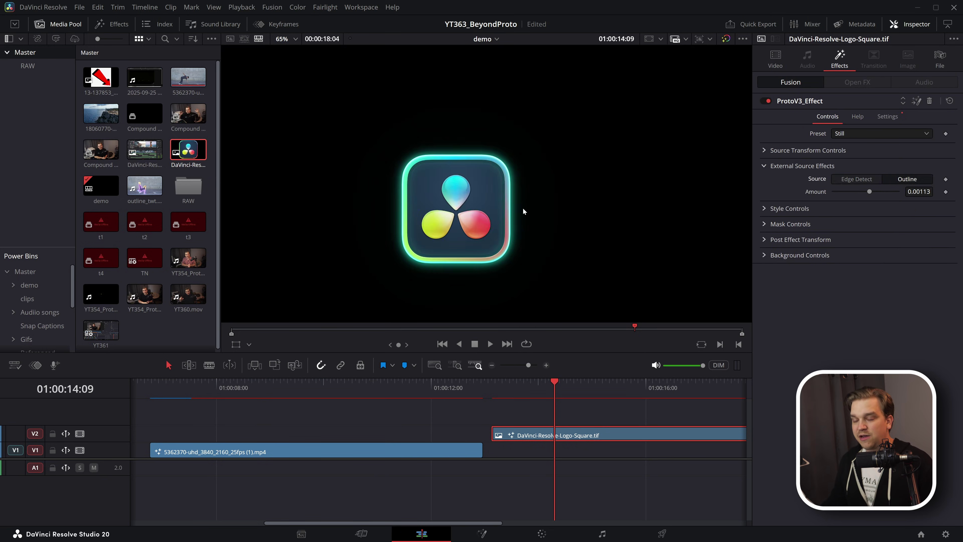
- Delete the logo clip from the timeline
scroll(420, 202, "up", 2)
scroll(420, 202, "up", 1)
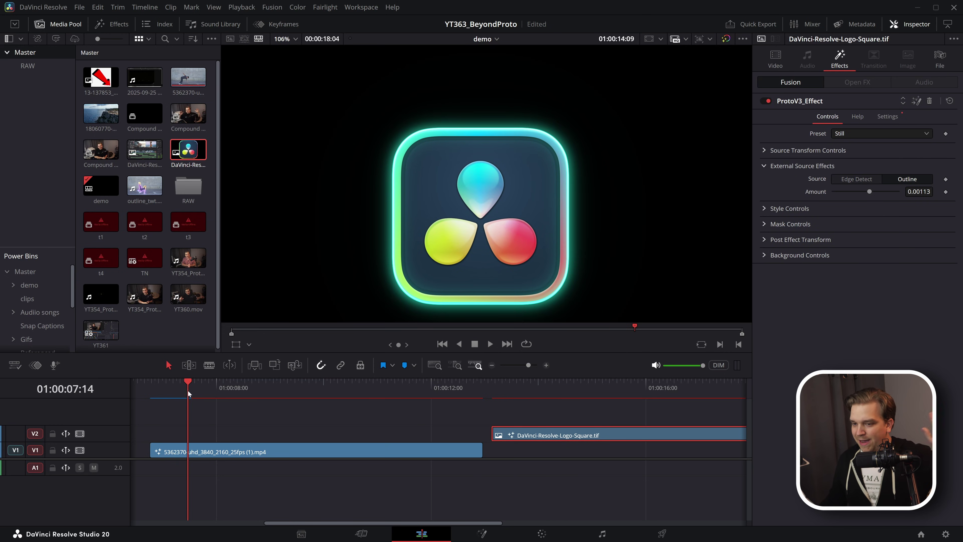
key("Delete")
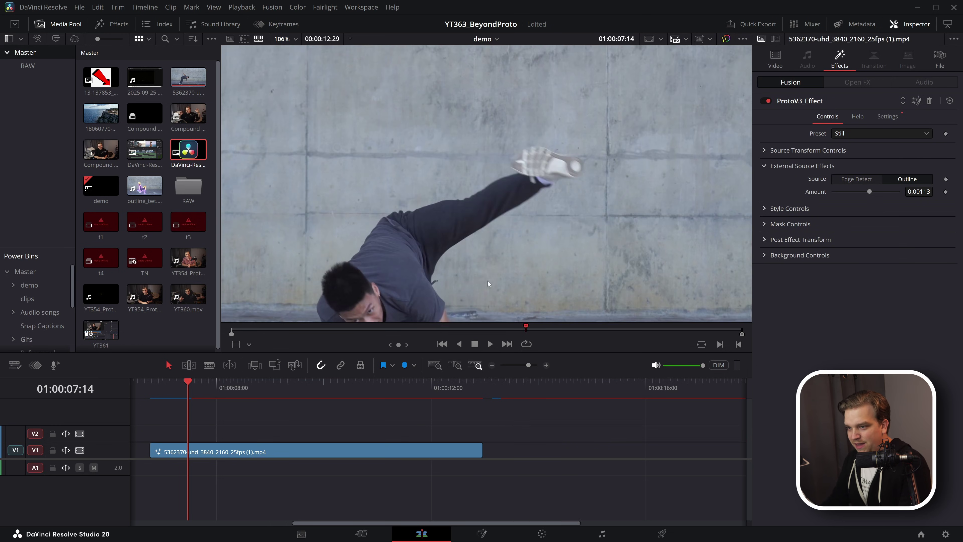
scroll(491, 280, "down", 4)
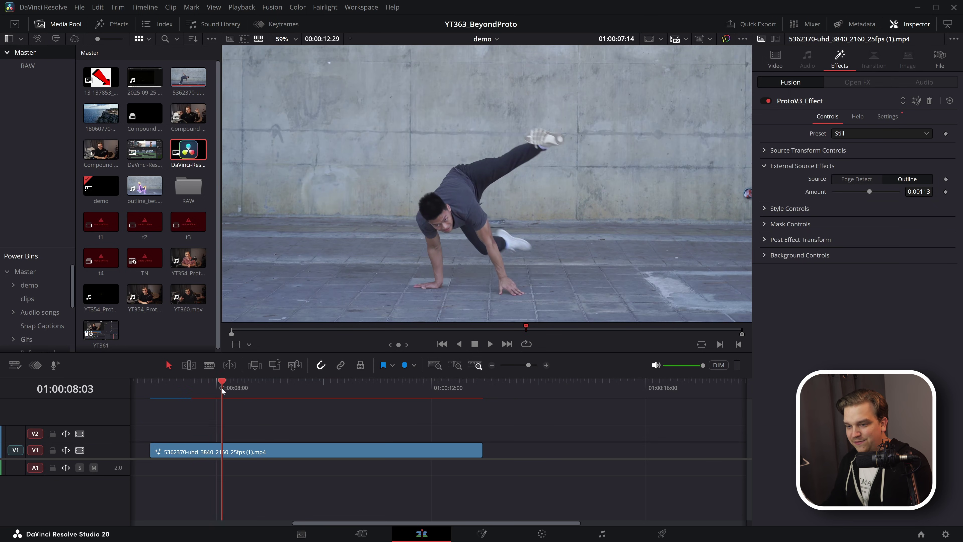
- In Fusion, insert a MagicMask1 node between MediaIn1 and ProtoV3
scroll(363, 429, "up", 2)
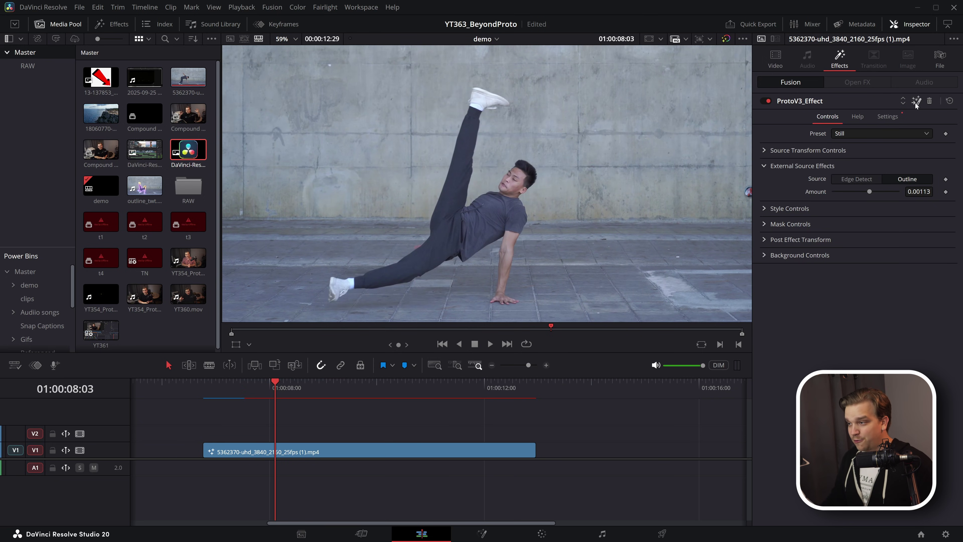
key("shift+5")
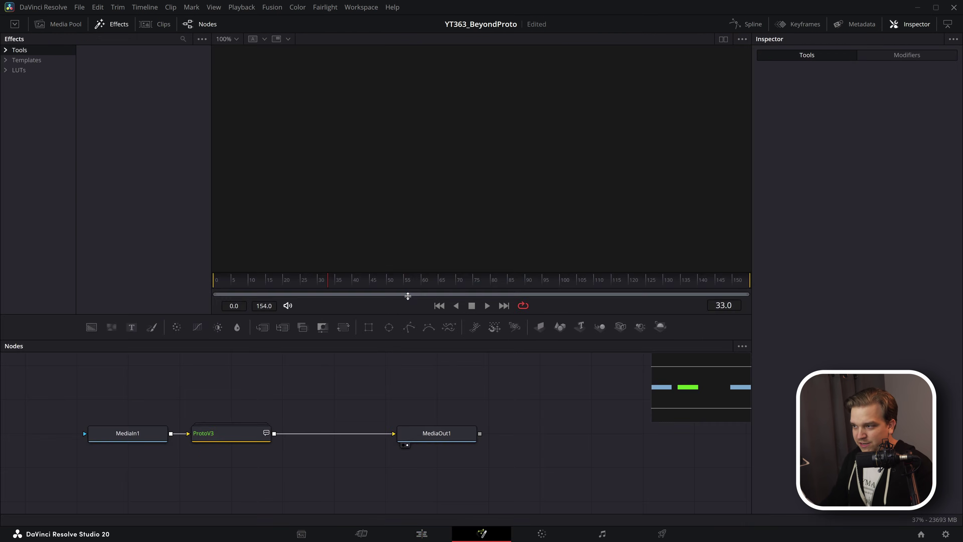
left_click_drag(269, 421, 150, 422)
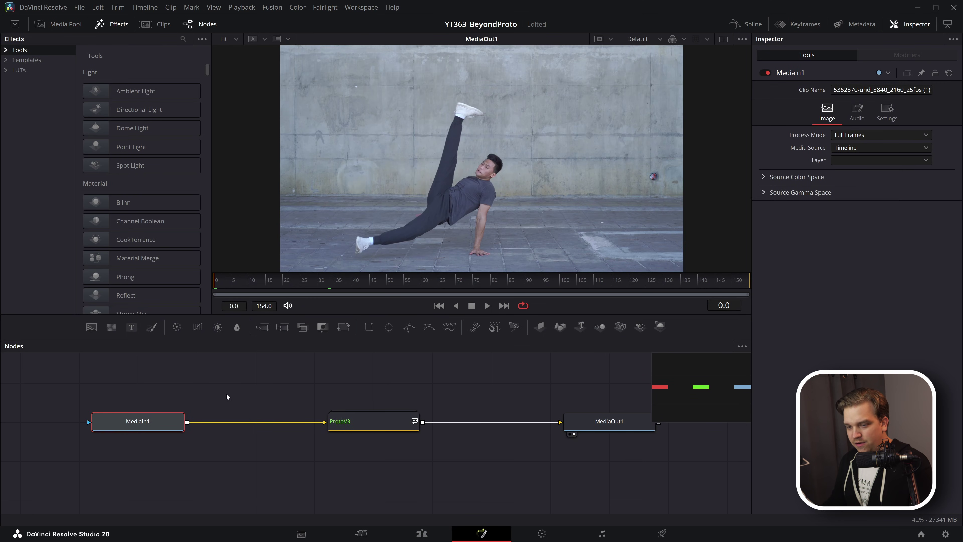
left_click(150, 423)
key("shift+space")
type("magi")
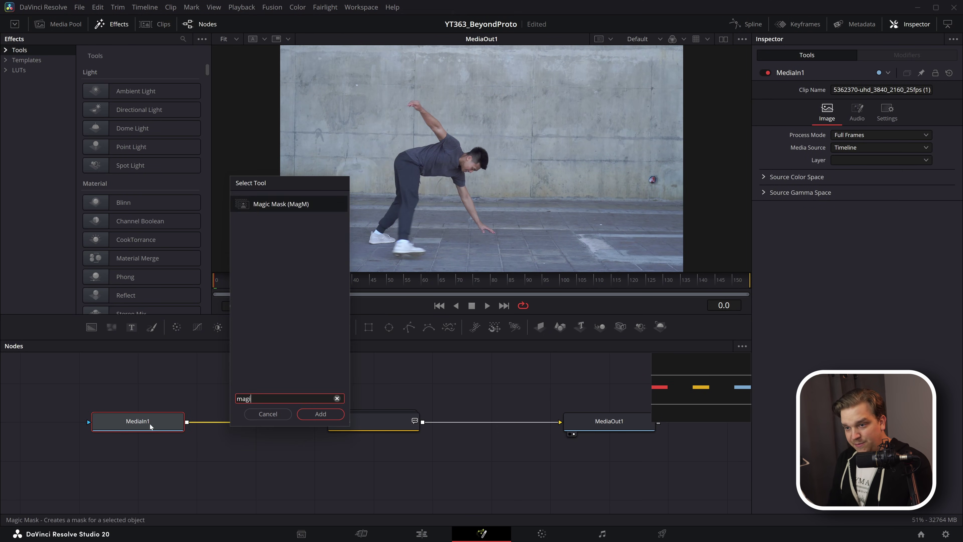
key("Return")
left_click_drag(76, 421, 299, 379)
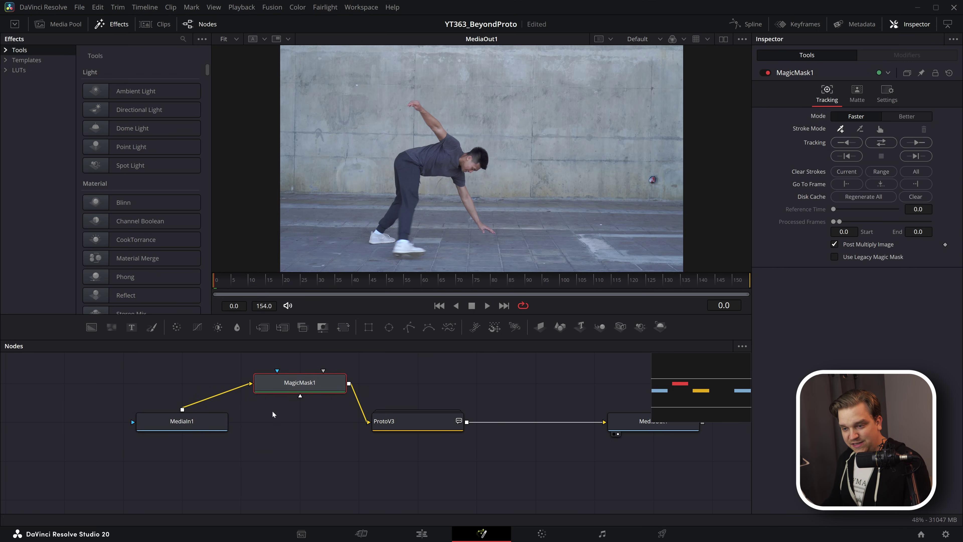
- Mark the dancer's shirt, head and foot so the mask covers his whole body
left_click(430, 159)
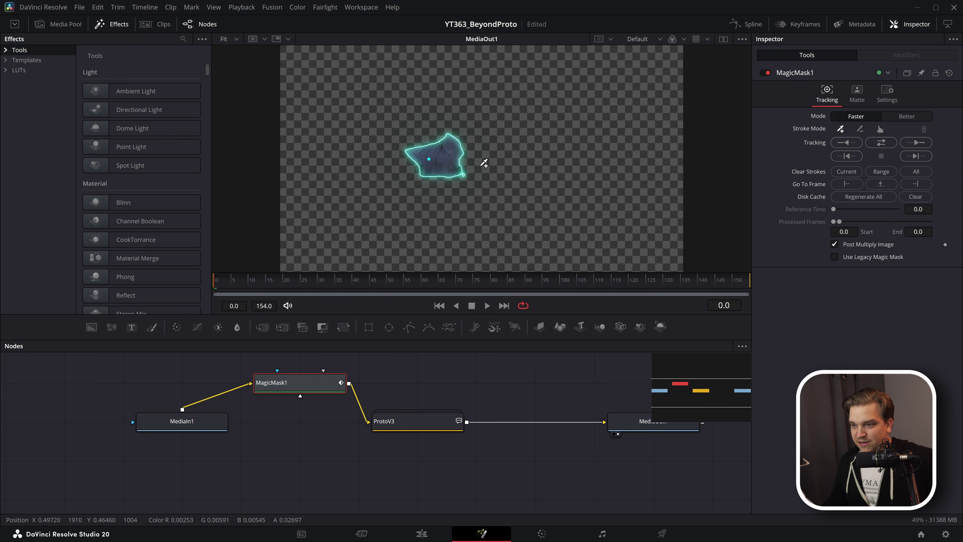
left_click(476, 158)
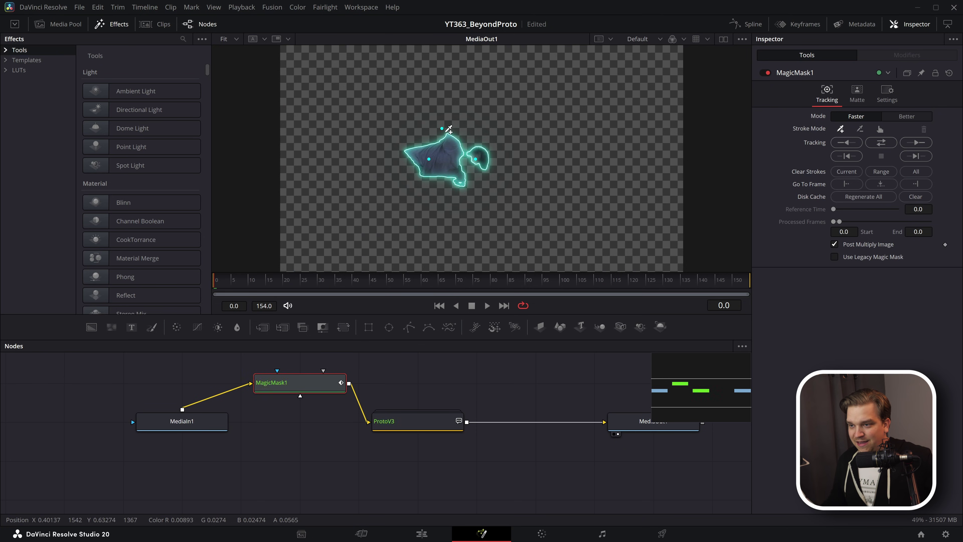
left_click(404, 247)
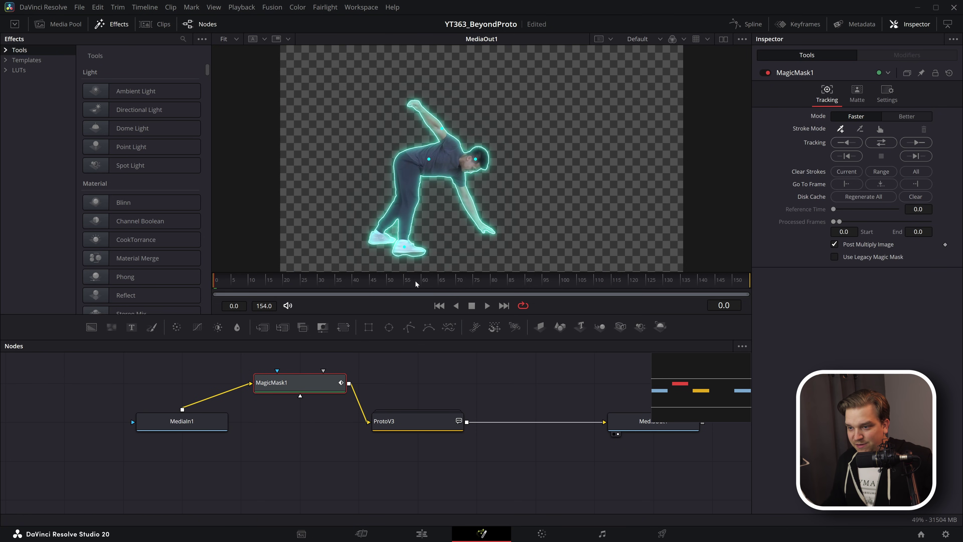
scroll(446, 182, "up", 2)
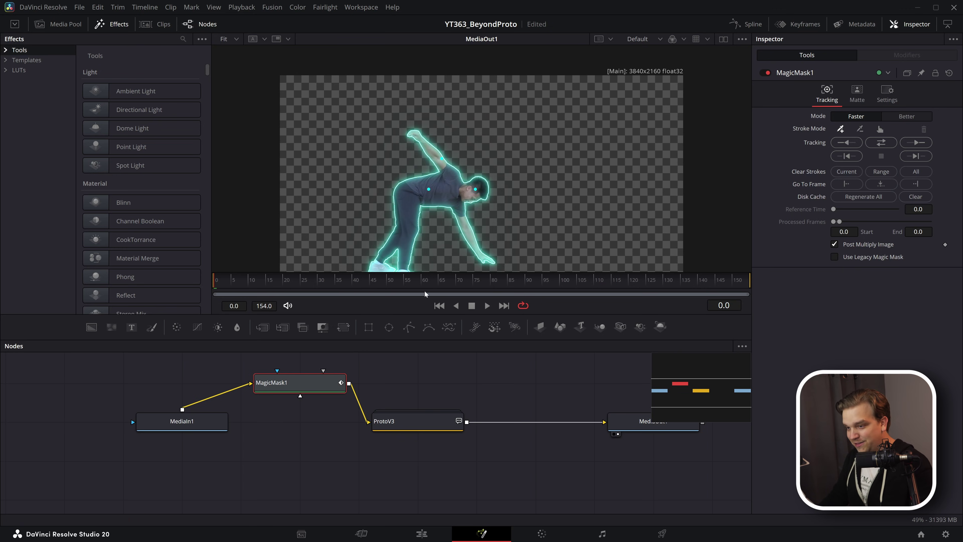
scroll(457, 211, "down", 2)
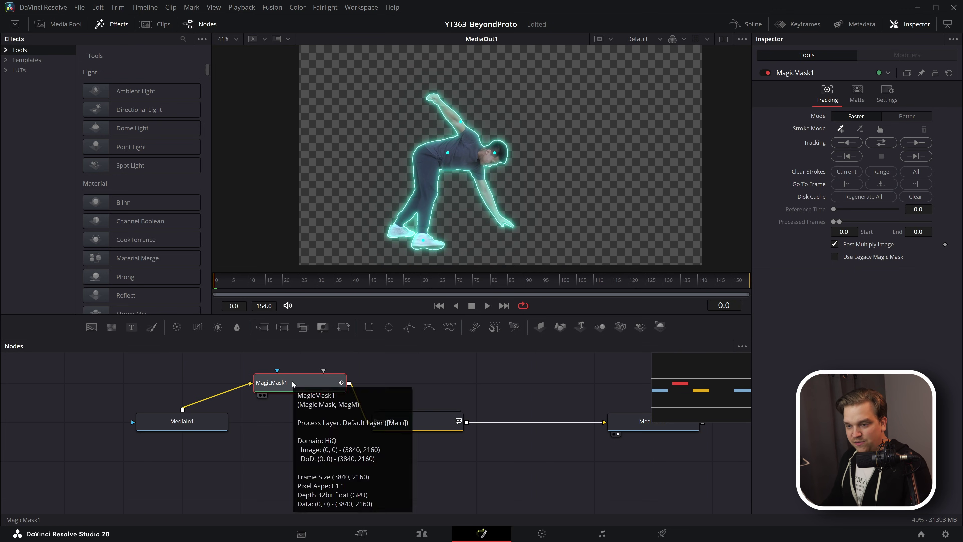
- Track MagicMask1 through the clip and play the cut-out dancer back to frame 65
key("2")
left_click(881, 143)
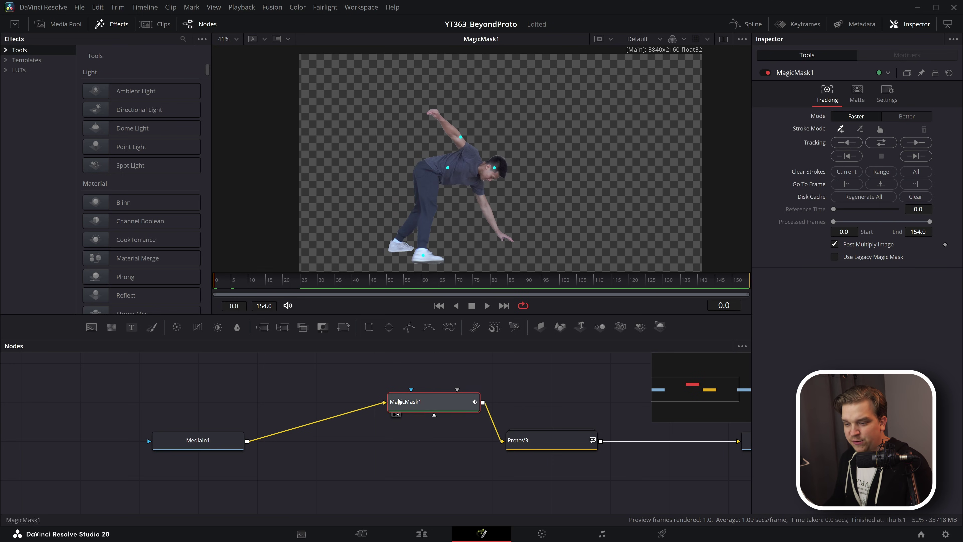
key("space")
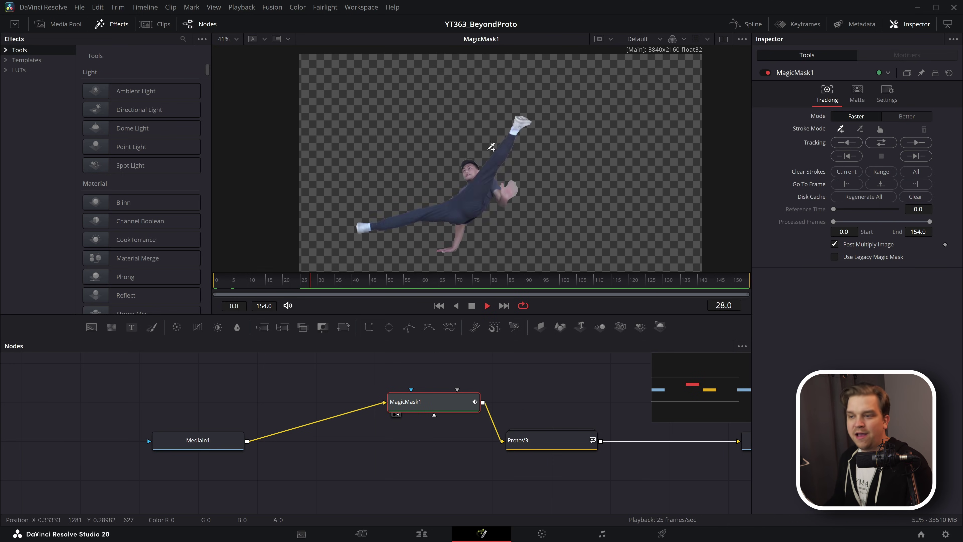
key("space")
left_click_drag(558, 393, 399, 377)
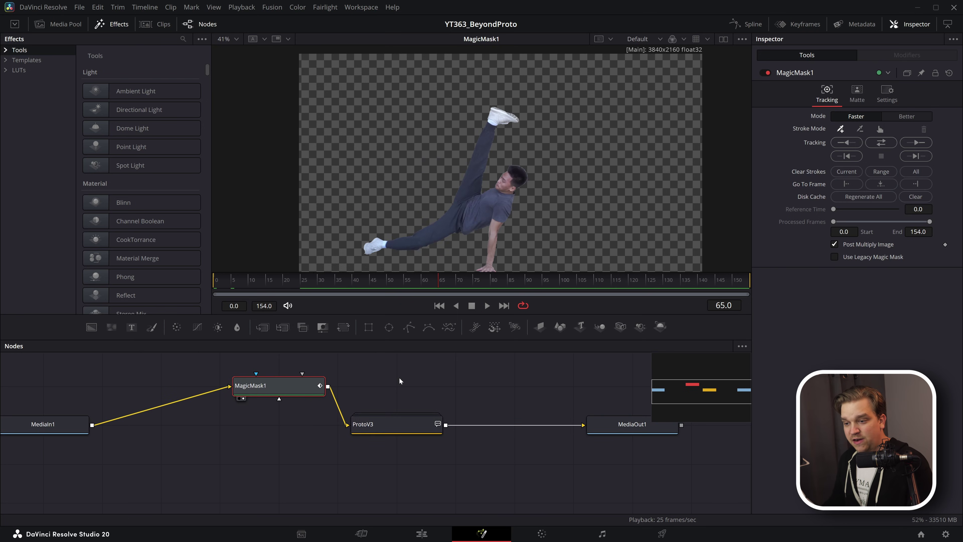
left_click(420, 534)
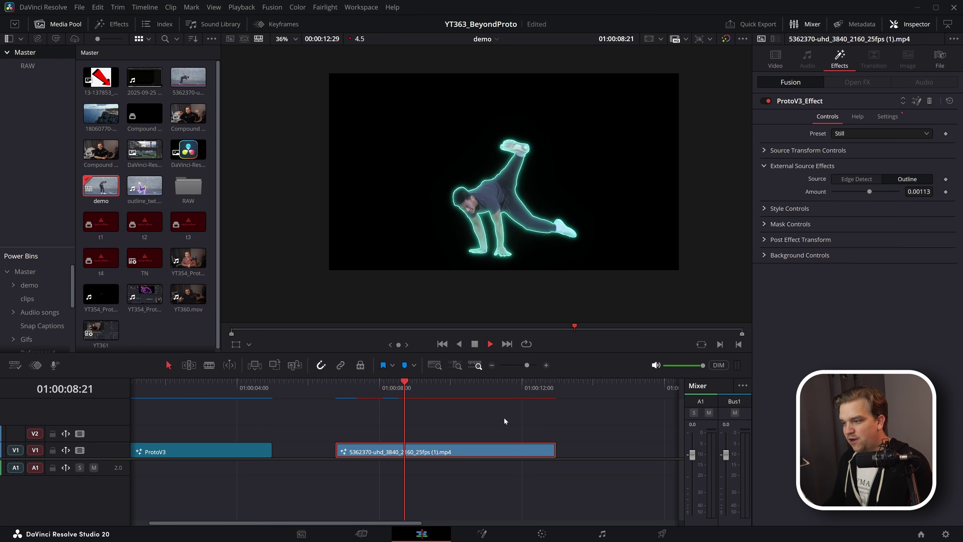
left_click(439, 417)
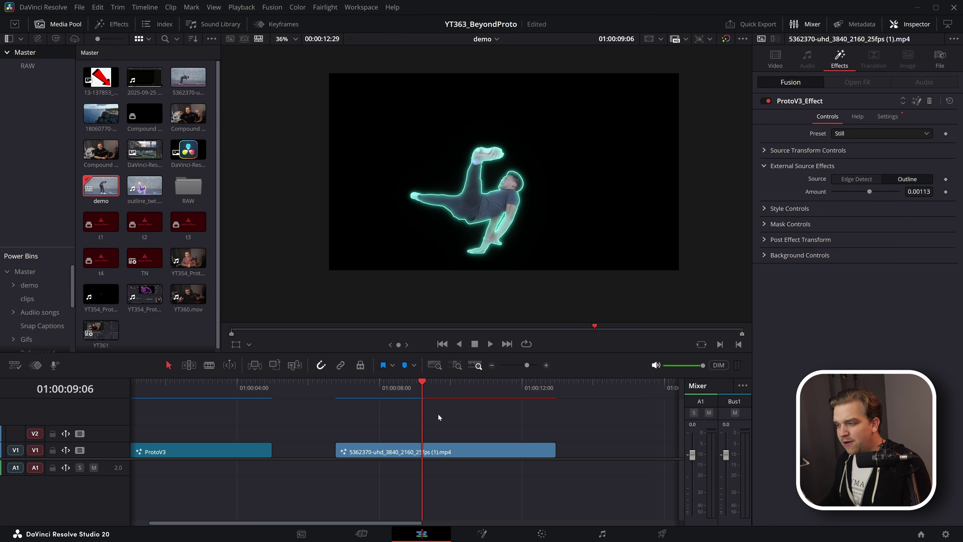
left_click(916, 101)
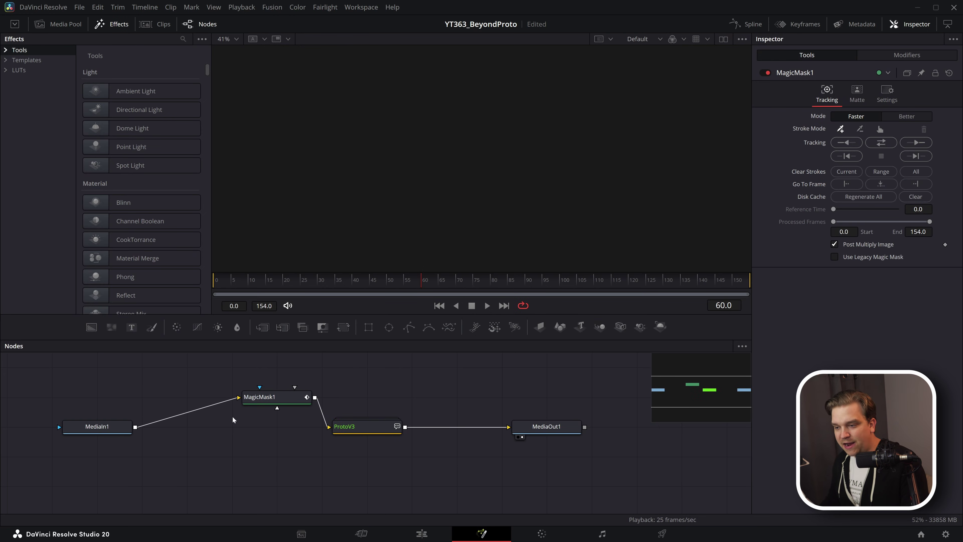
- Add Merge1 layering ProtoV3 over MediaIn1, wire it into MediaOut1, and select ProtoV3
scroll(315, 436, "down", 2)
left_click_drag(103, 401, 149, 460)
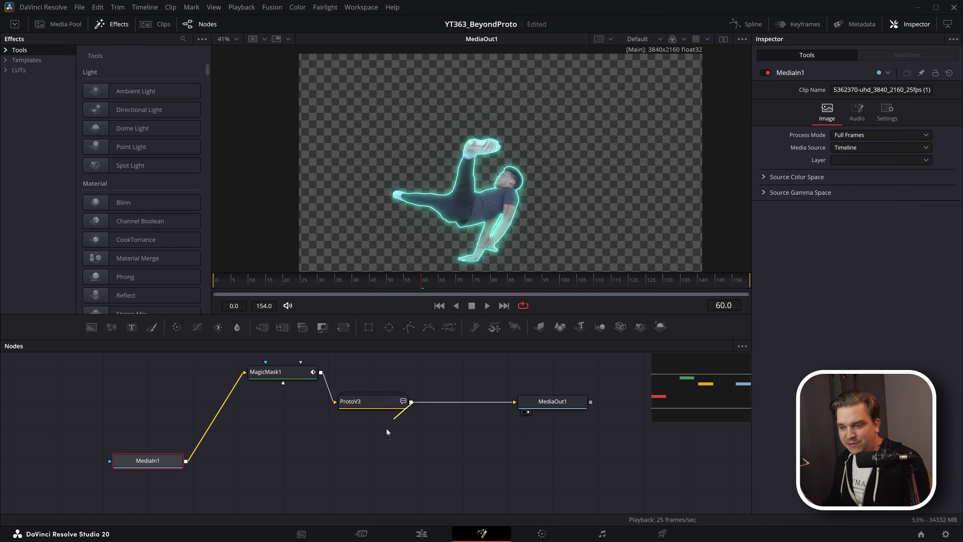
left_click_drag(411, 401, 186, 462)
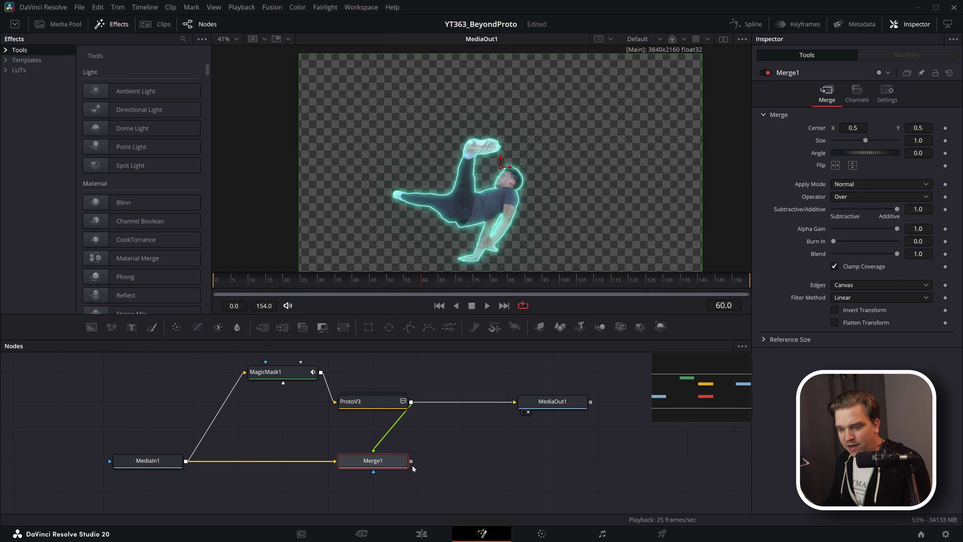
left_click_drag(436, 447, 536, 404)
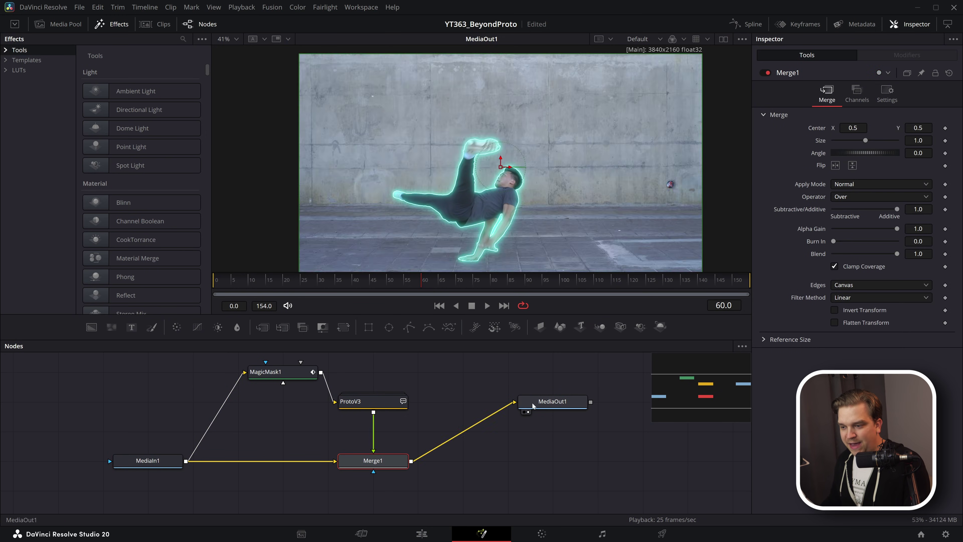
left_click(531, 455)
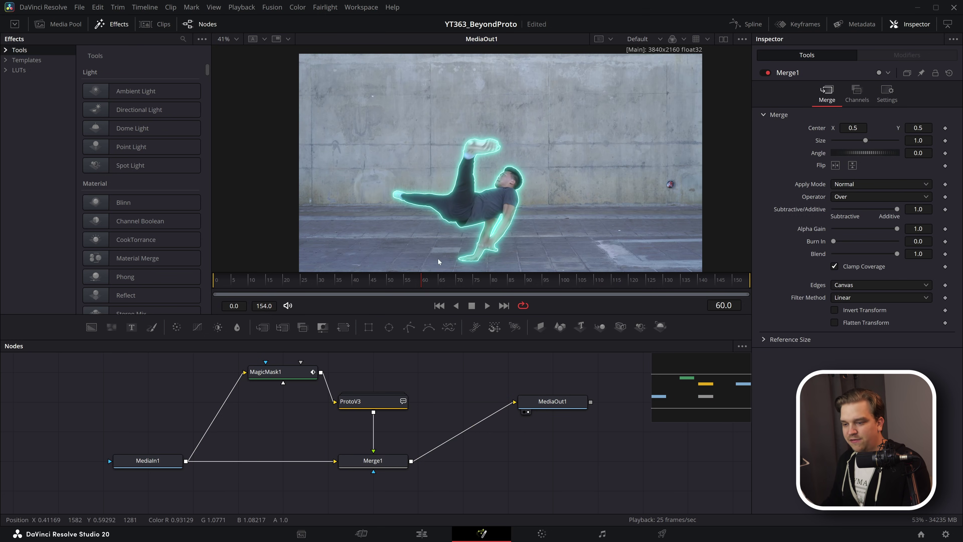
left_click(363, 402)
scroll(465, 396, "up", 2)
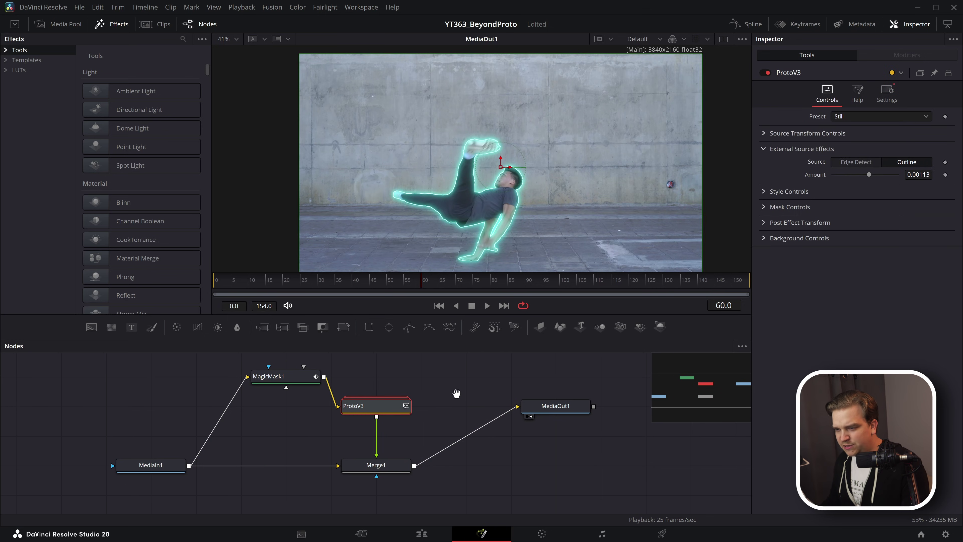
scroll(464, 396, "down", 1)
scroll(462, 215, "down", 2)
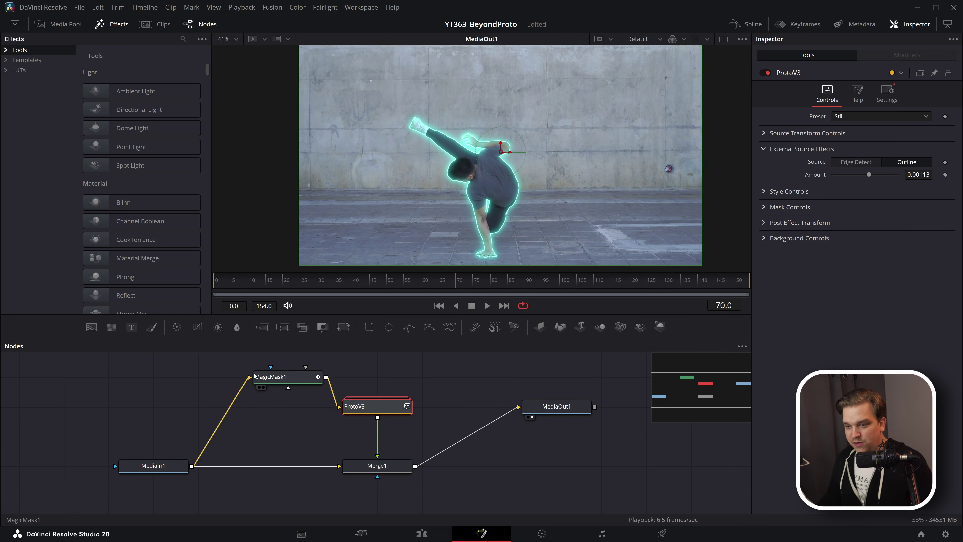
- Compare the MagicMask1 and MediaOut1 views, then set ProtoV3's source to Edge Detect
left_click(267, 379)
key("1")
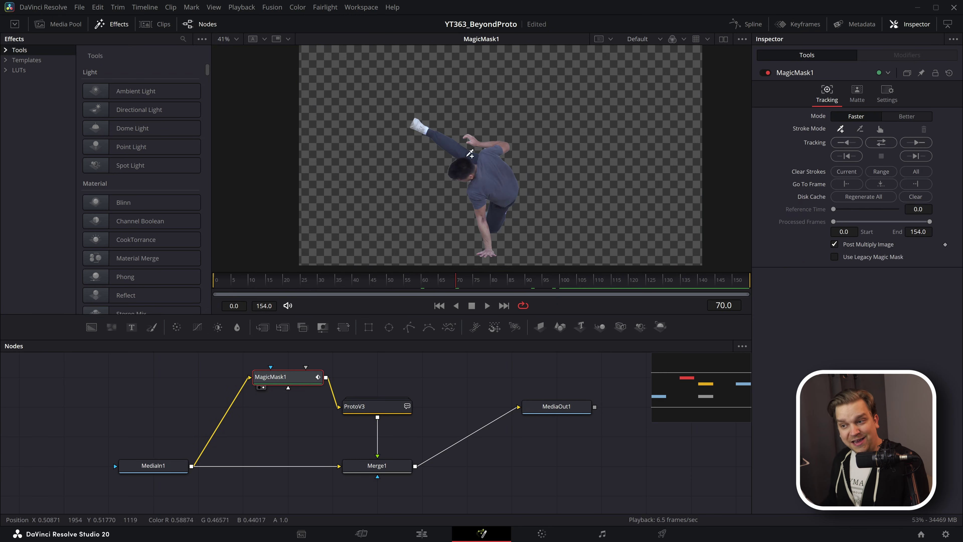
left_click(374, 409)
left_click(544, 413)
key("1")
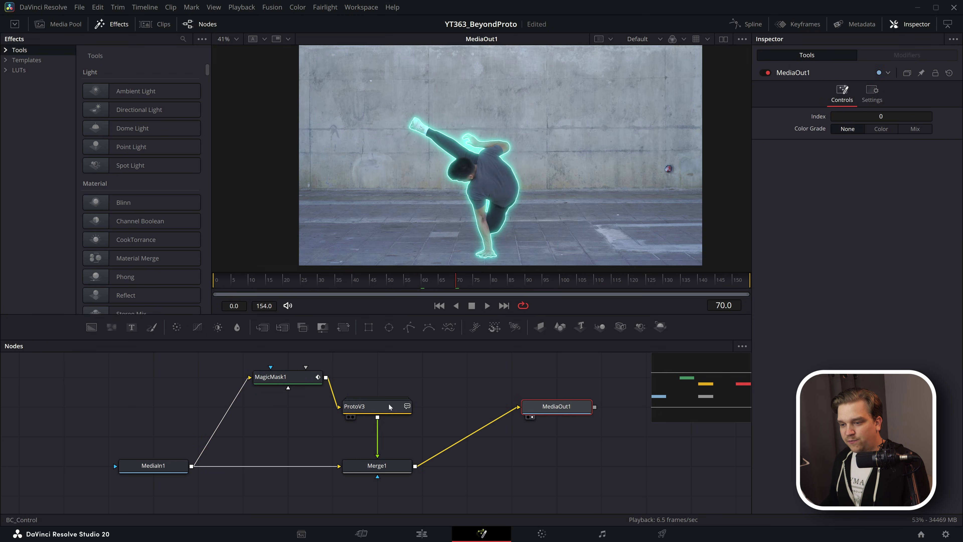
left_click(374, 405)
left_click(856, 162)
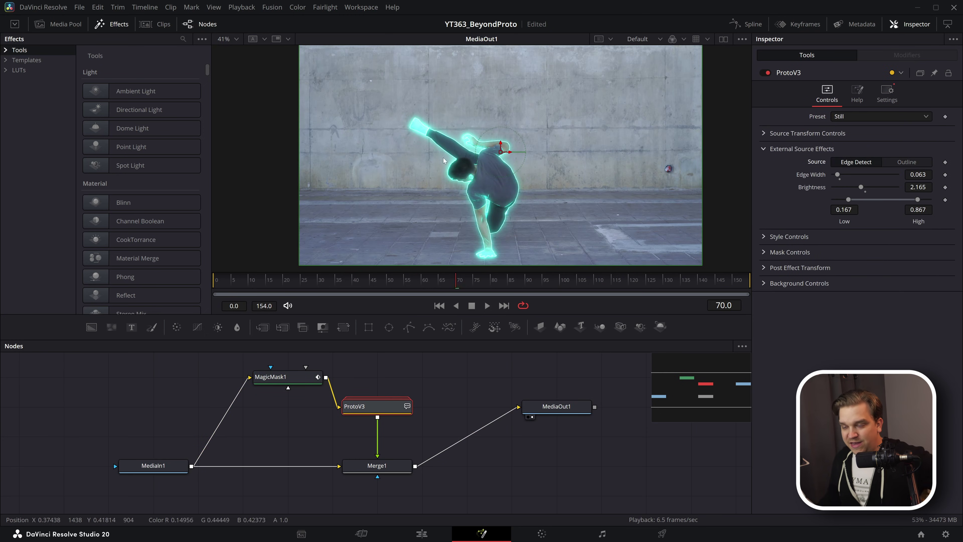
scroll(454, 153, "up", 6)
scroll(454, 153, "down", 5)
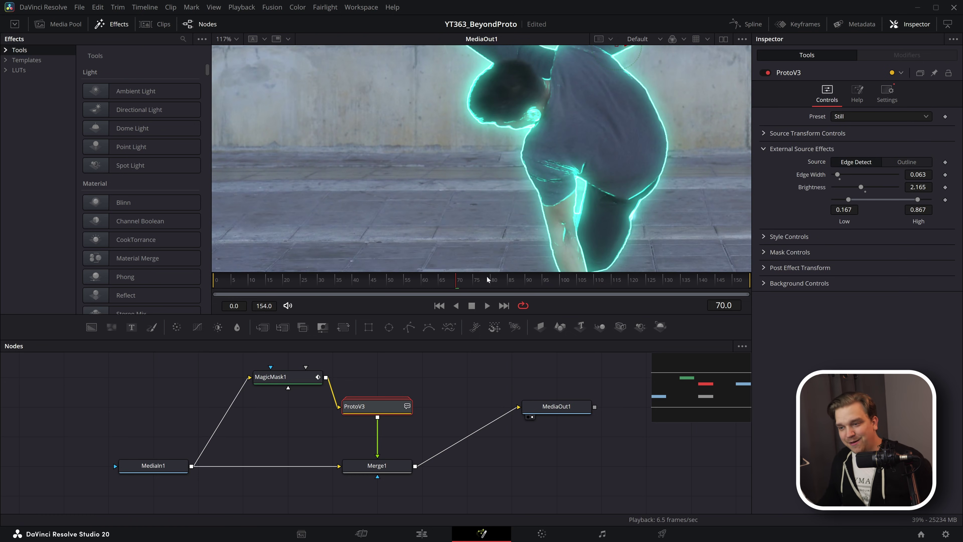
- On the Edit page, play the dancer clip's cyan Edge Detect glow, then reselect it
left_click(433, 532)
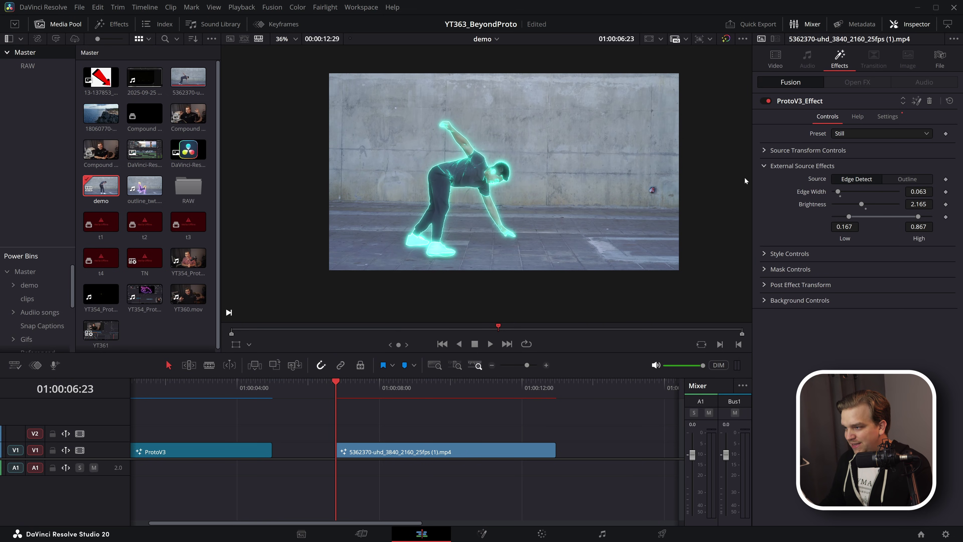
left_click(449, 439)
key("space")
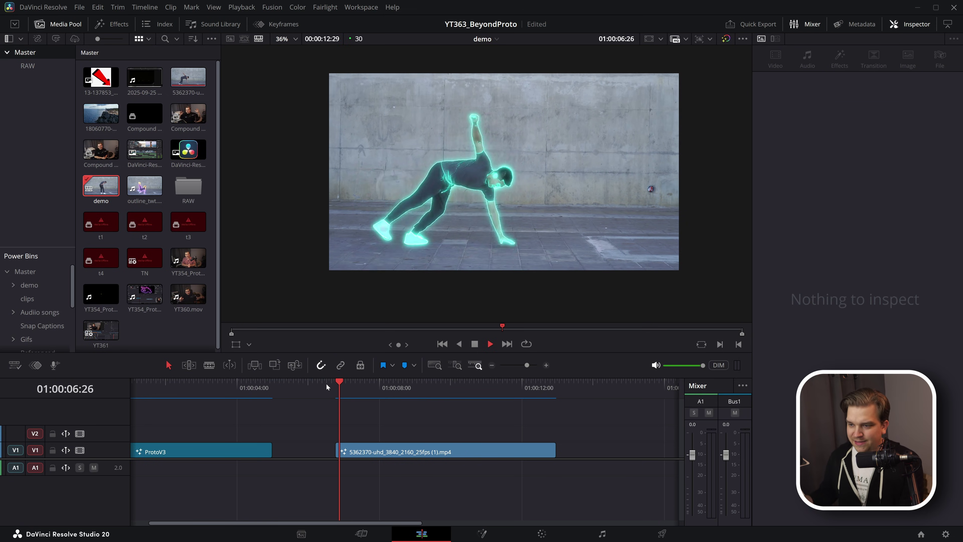
scroll(453, 227, "up", 2)
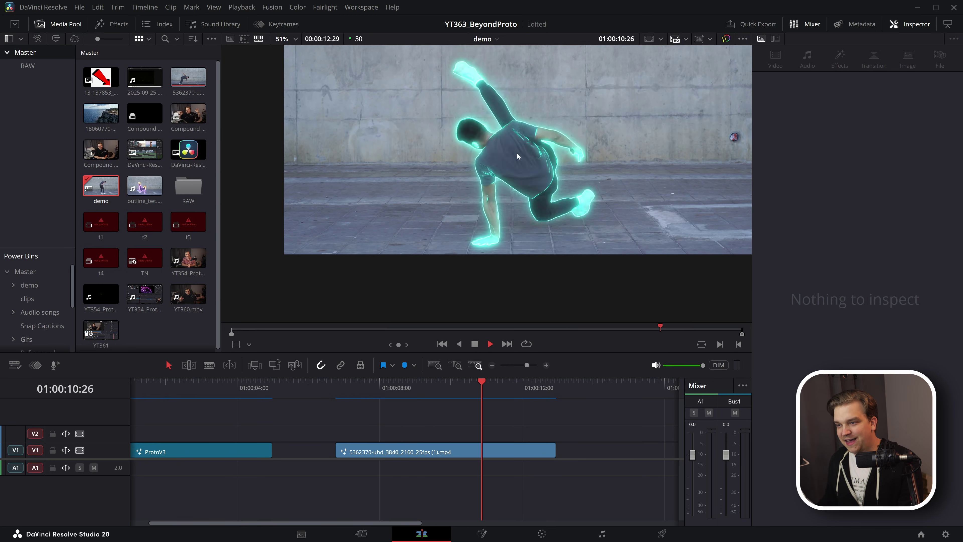
scroll(521, 134, "down", 2)
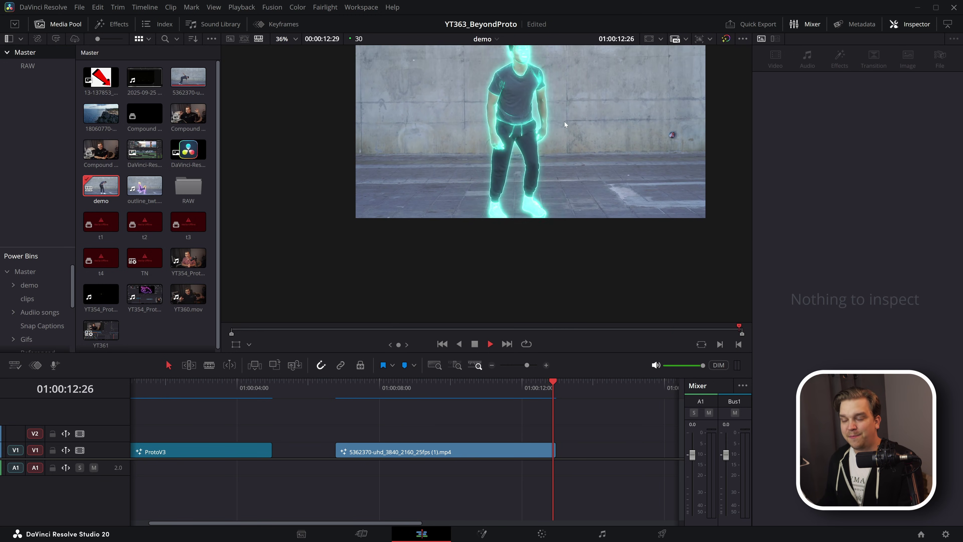
scroll(551, 193, "up", 2)
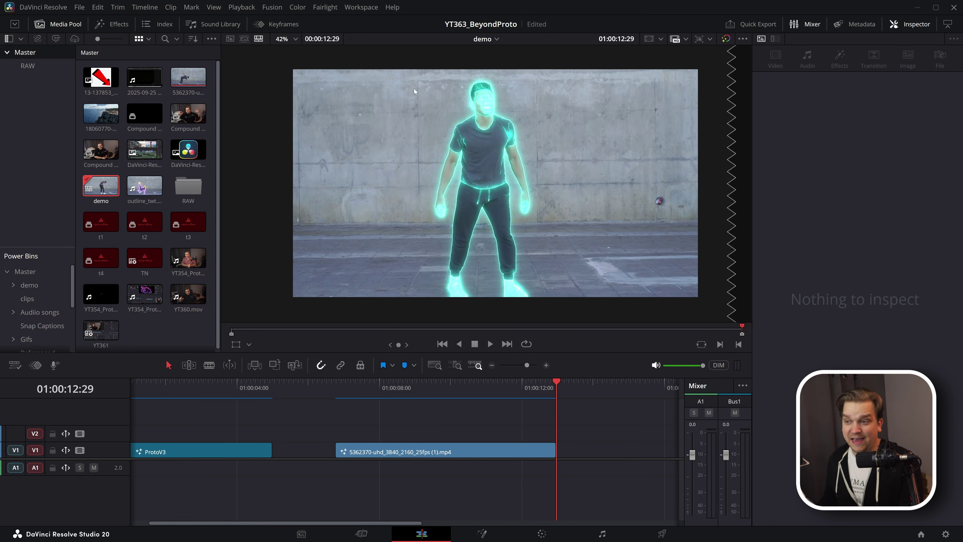
left_click(373, 453)
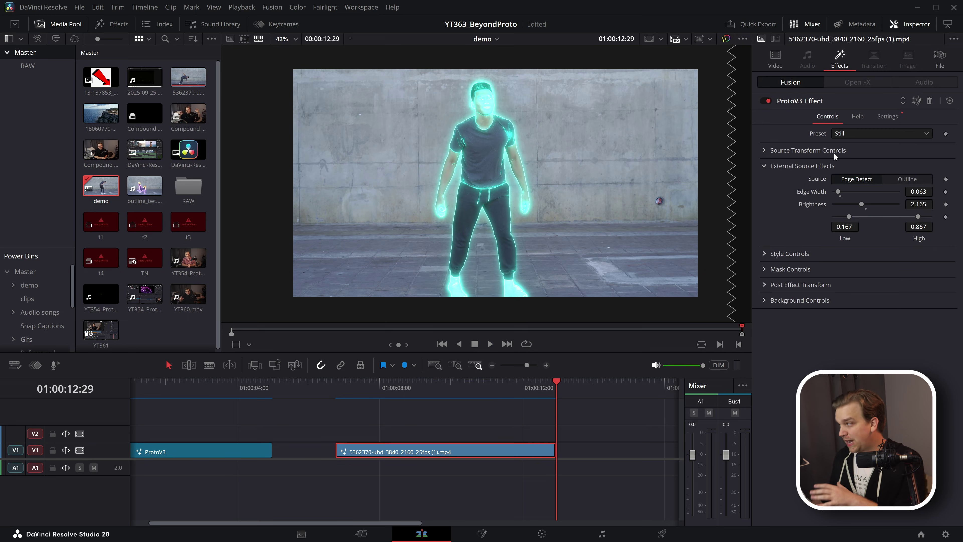
- Switch the ProtoV3 preset to Beam and preview the clip from about 6 seconds
left_click(846, 133)
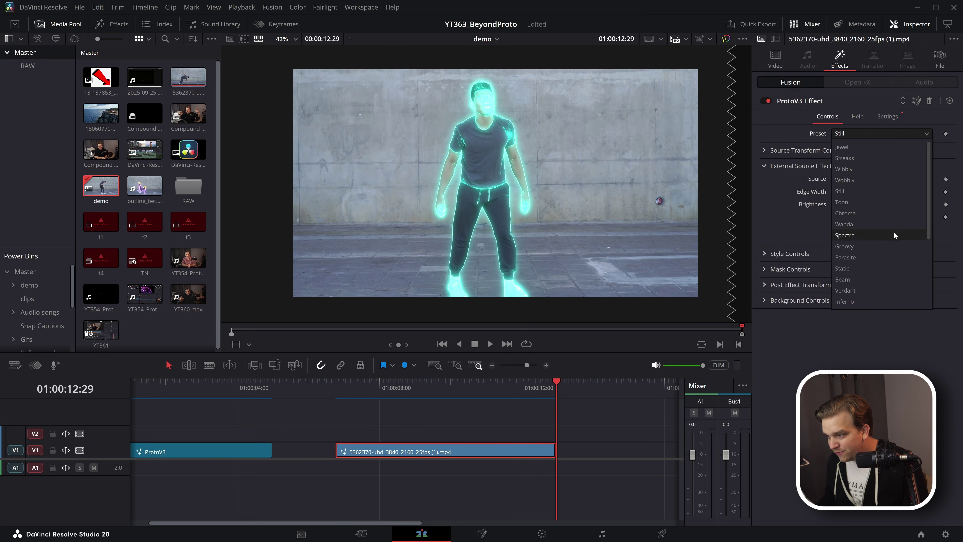
left_click(863, 279)
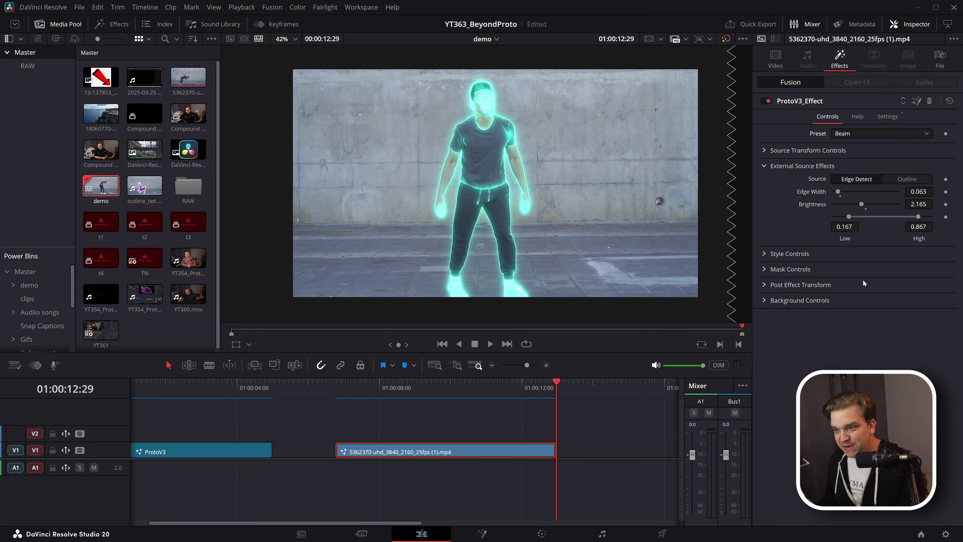
left_click(336, 393)
key("space")
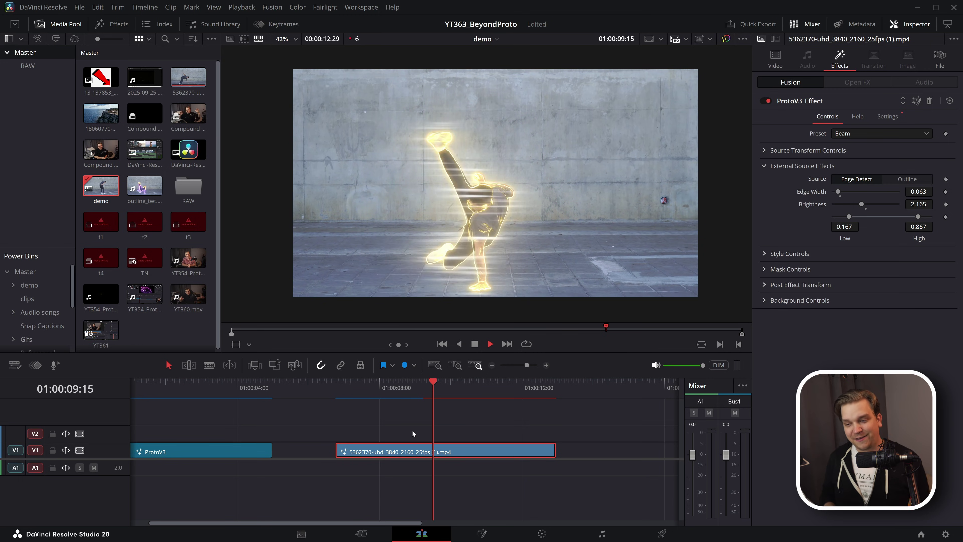
key("space")
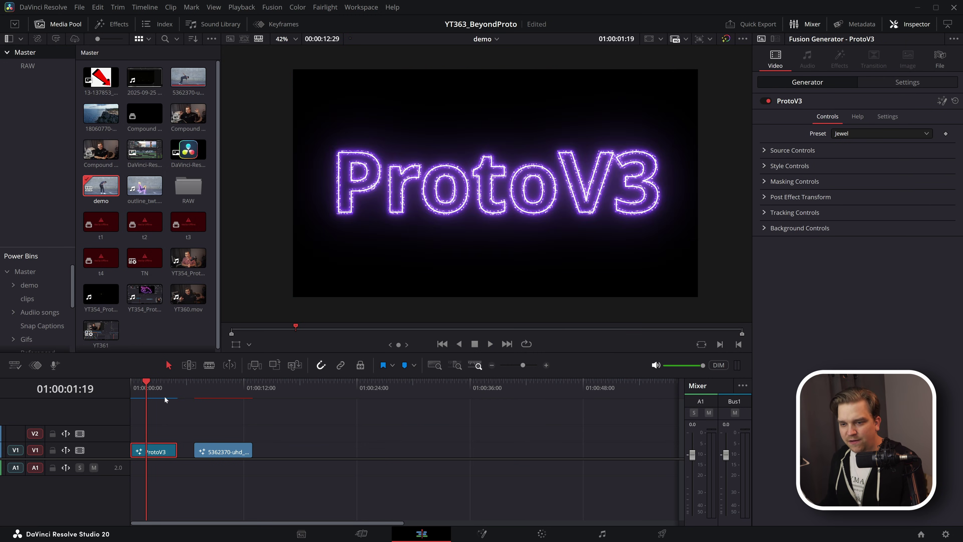
- Select the ProtoV3 title clip in the timeline to view it
left_click(141, 387)
scroll(208, 417, "up", 5)
scroll(485, 203, "up", 3)
scroll(485, 203, "down", 2)
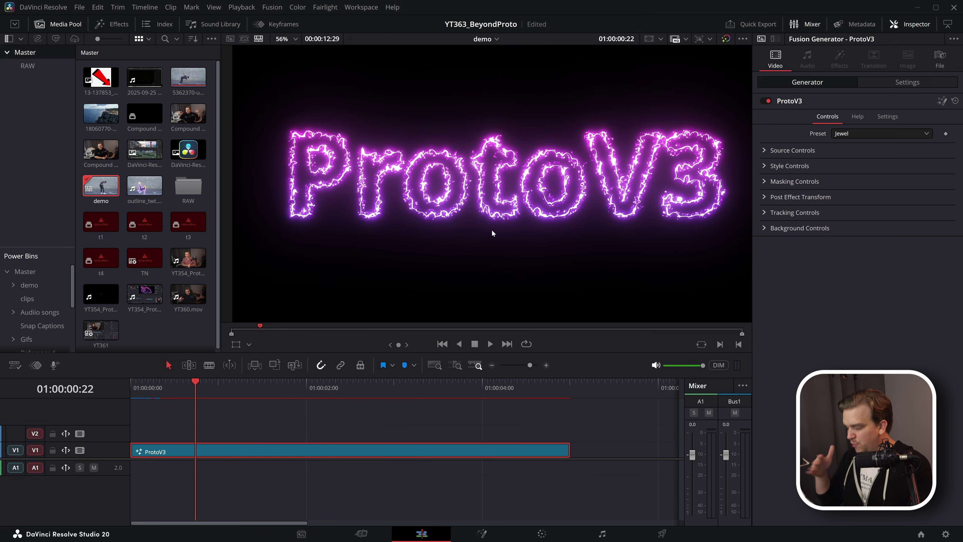
scroll(504, 179, "up", 2)
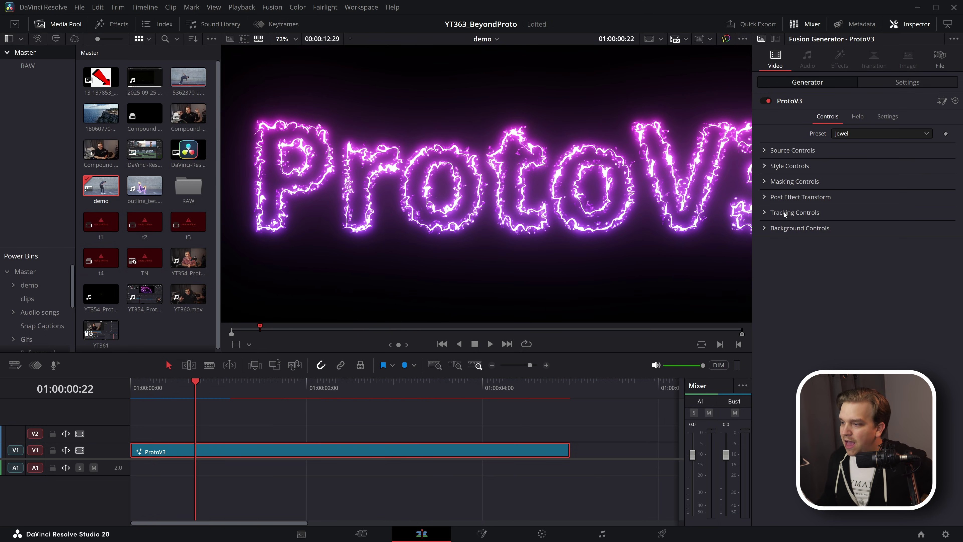
- Expand the Style Controls and Distortion Controls sections in the Inspector
left_click(764, 166)
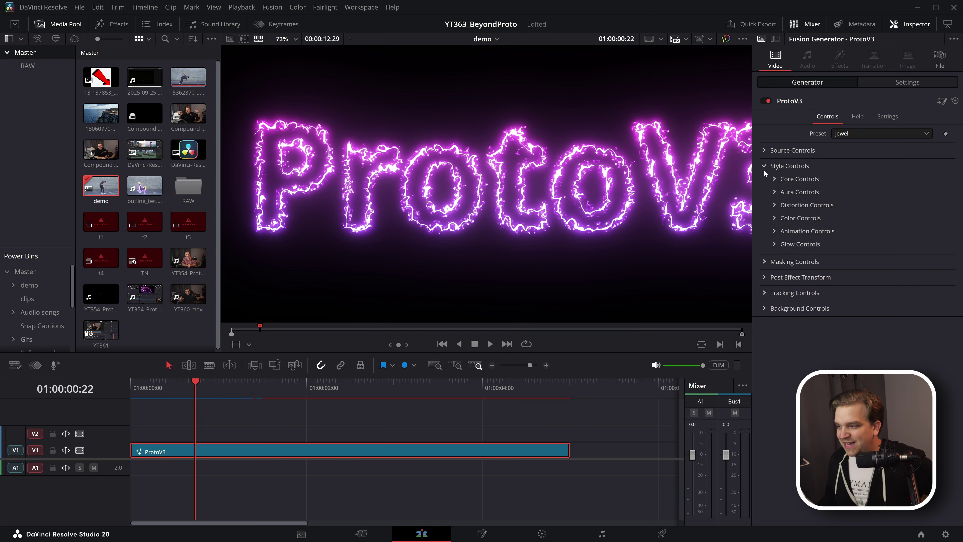
left_click(774, 206)
scroll(471, 232, "down", 2)
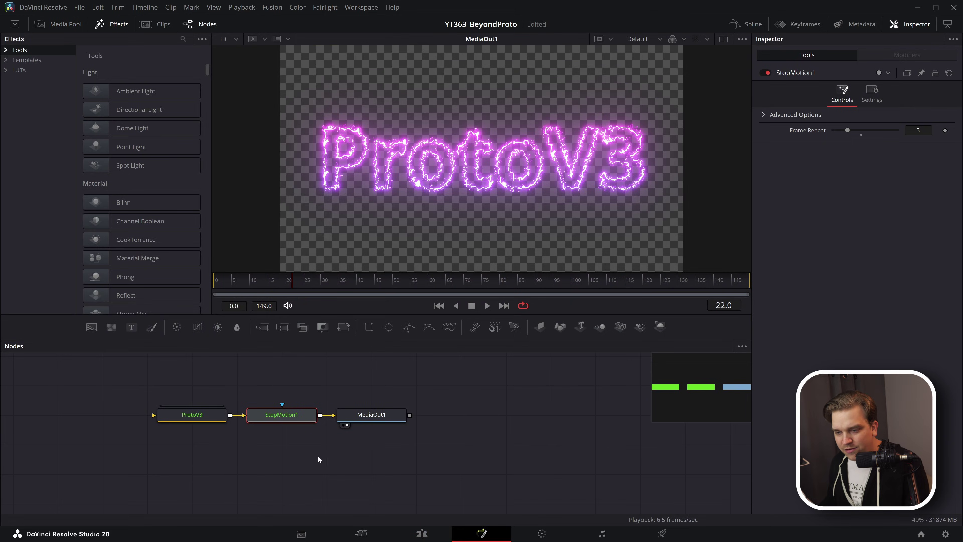
- Expand the ProtoV3 group node to show its internal network, collapsing and reopening it once
double_click(192, 414)
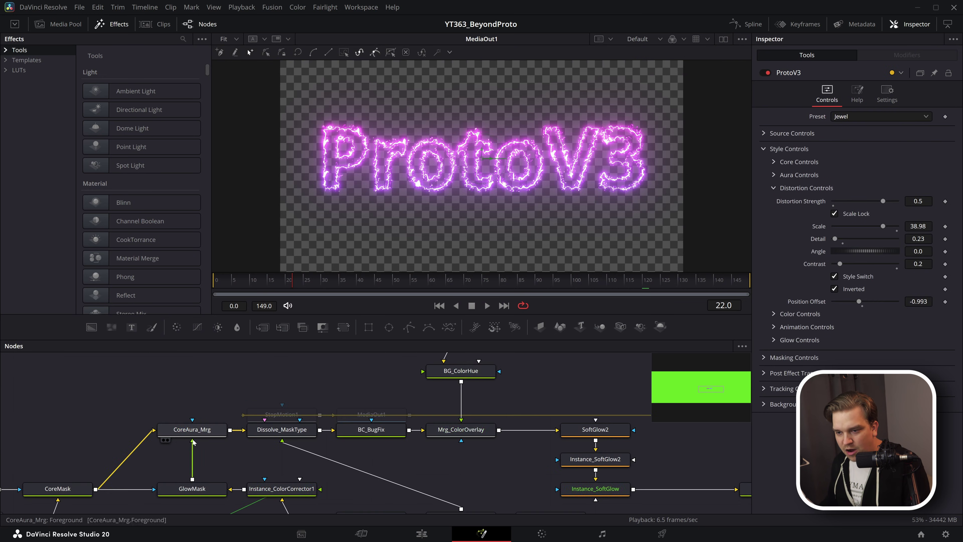
left_click_drag(340, 360, 379, 411)
scroll(379, 412, "down", 3)
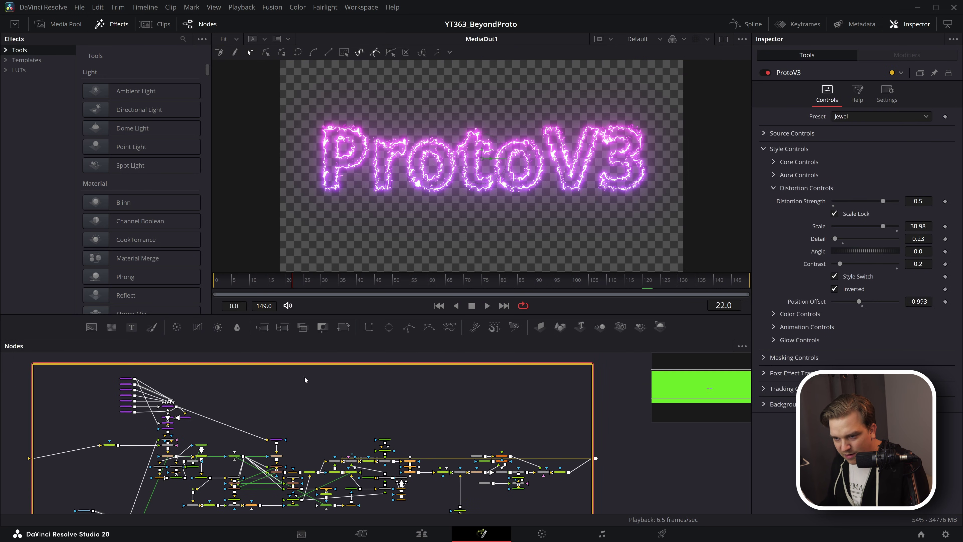
left_click(286, 370)
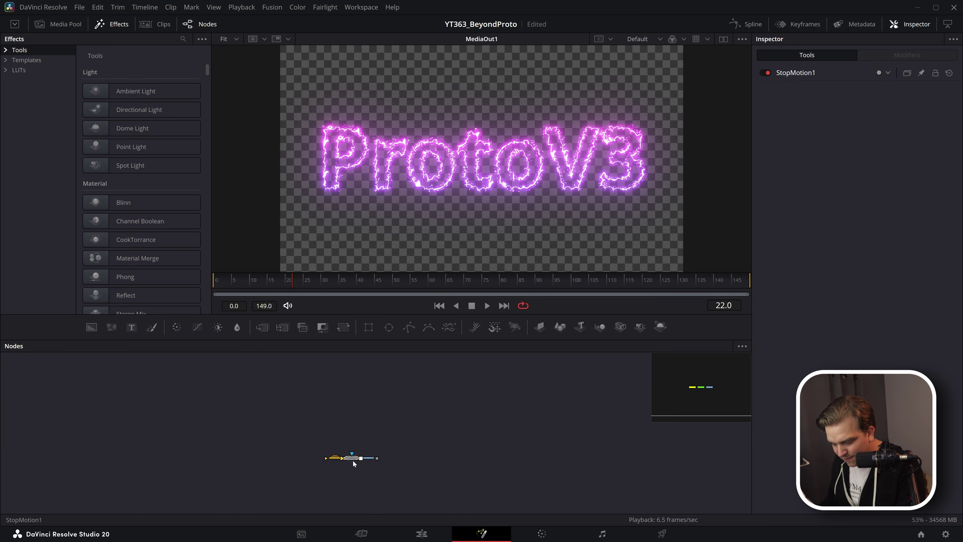
scroll(380, 418, "up", 5)
double_click(390, 416)
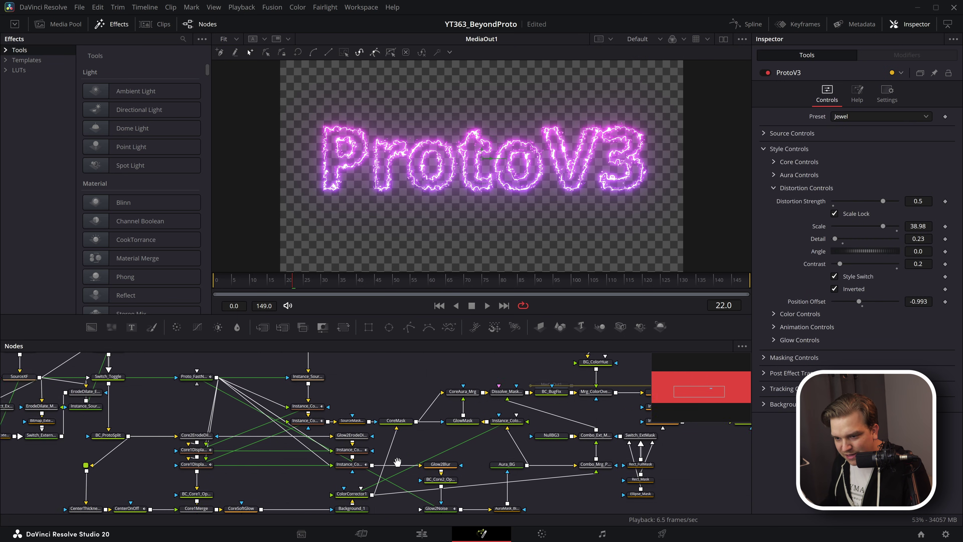
- Show the Proto_FastNoise node's output in the viewer and stop playback
left_click(285, 418)
scroll(285, 418, "up", 5)
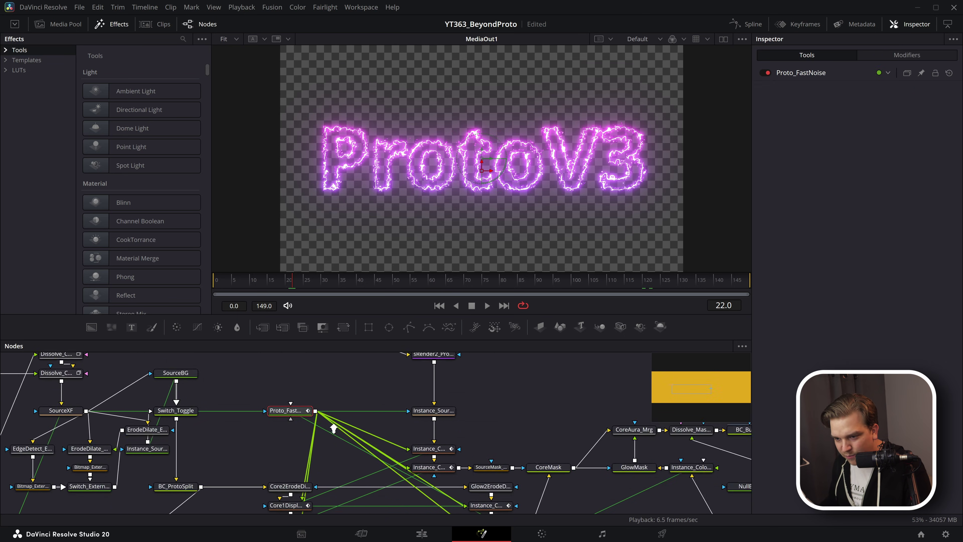
key("2")
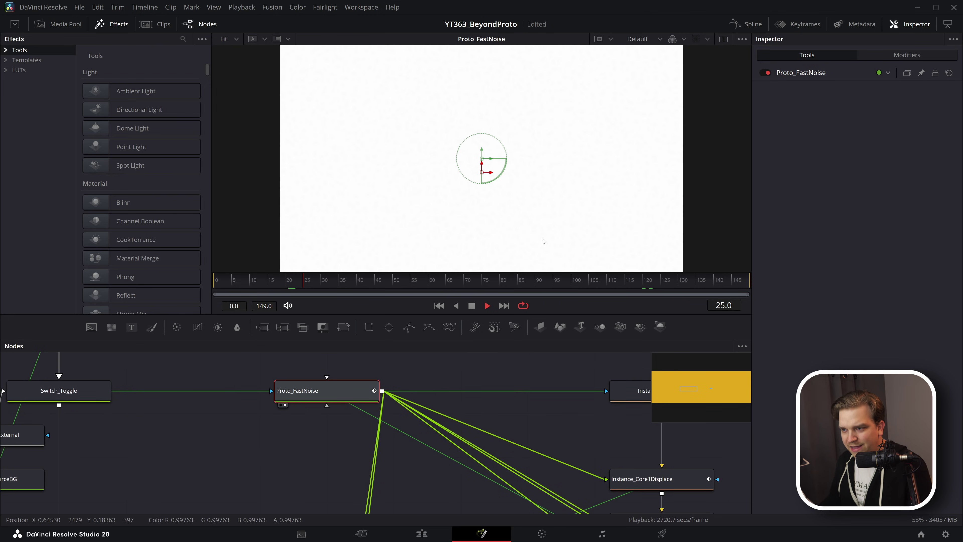
scroll(480, 242, "down", 2)
scroll(480, 242, "up", 1)
key("space")
scroll(180, 457, "down", 5)
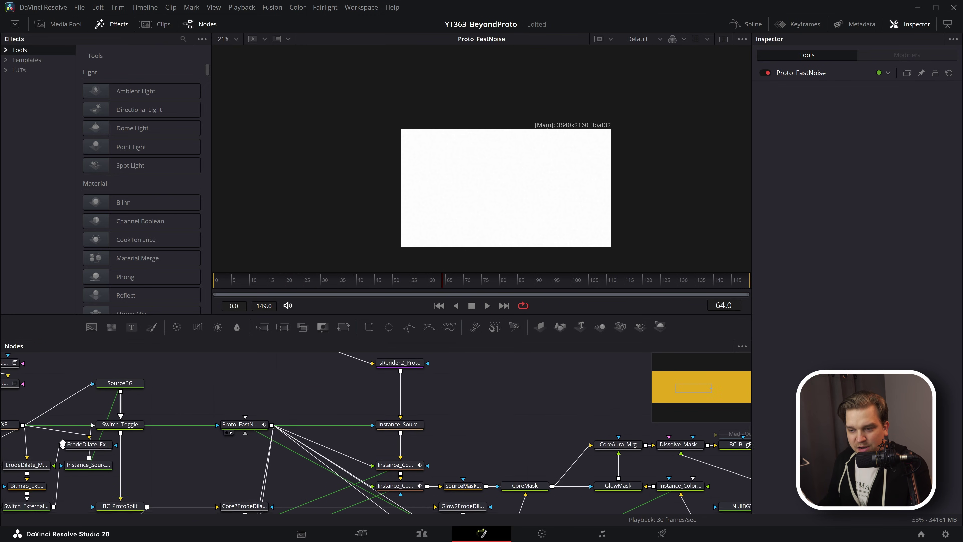
- Display Proto_FastNoise's Noise settings: Scale 38.98, Detail 0.23, Contrast 0.2
left_click(243, 405)
scroll(481, 190, "up", 3)
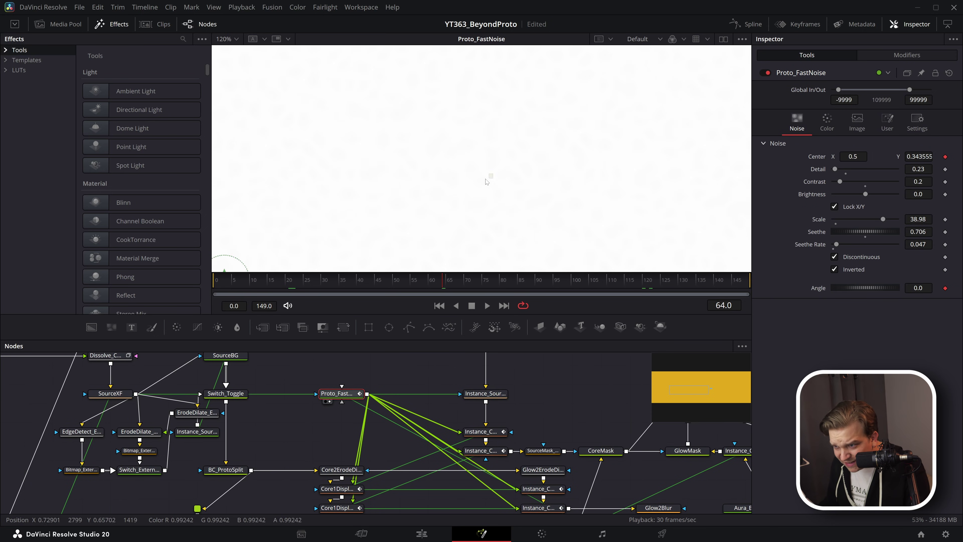
scroll(478, 191, "down", 4)
scroll(444, 201, "down", 3)
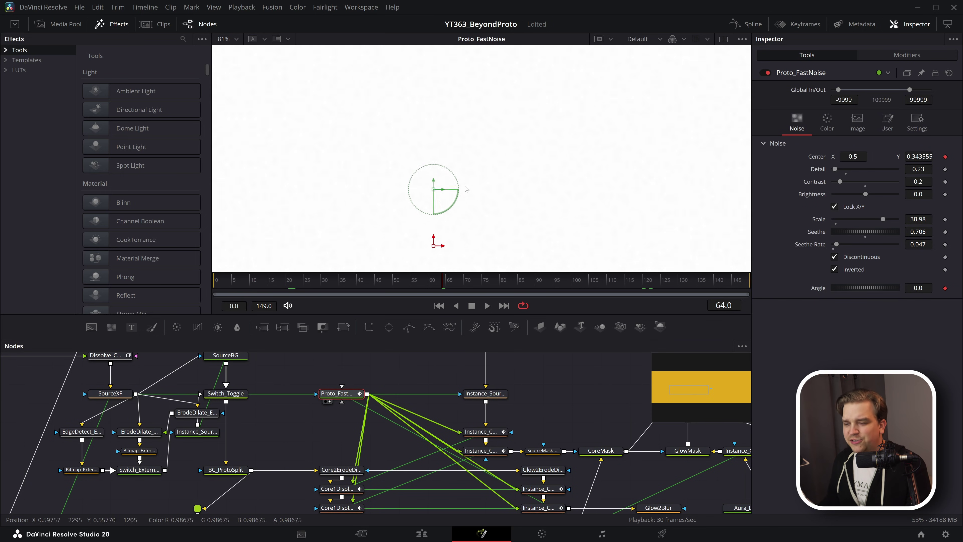
scroll(412, 395, "down", 1)
scroll(412, 395, "down", 1)
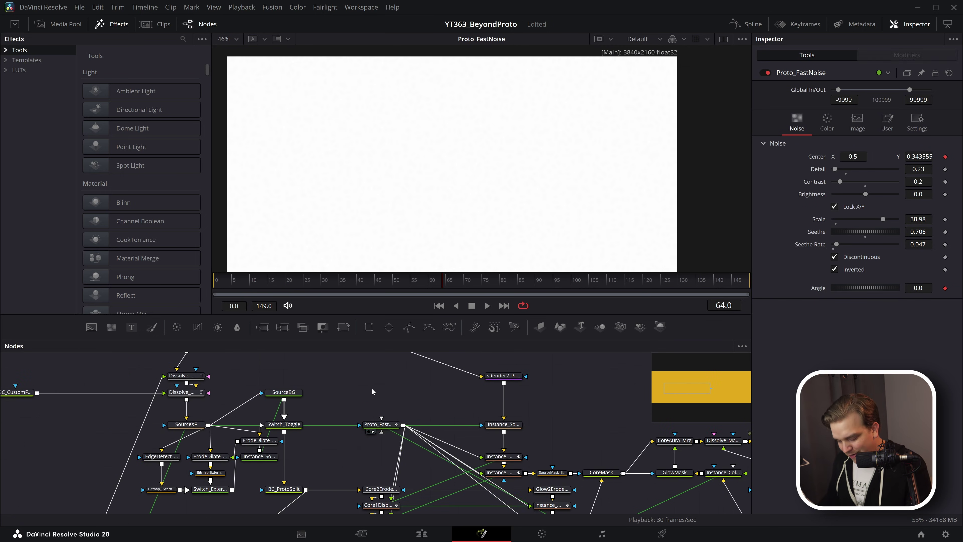
- Add a FastNoise node by searching 'fast' in the tool search
key("shift+space")
type("fast")
key("Return")
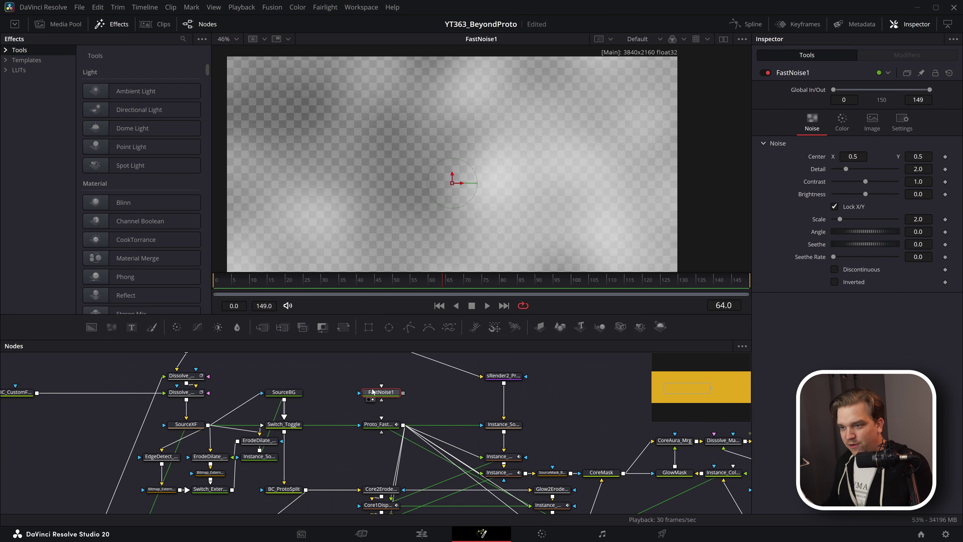
- Try FastNoise1 at Detail 2.36, Scale 11.65 and Contrast 2.78, then delete it
scroll(544, 153, "down", 2)
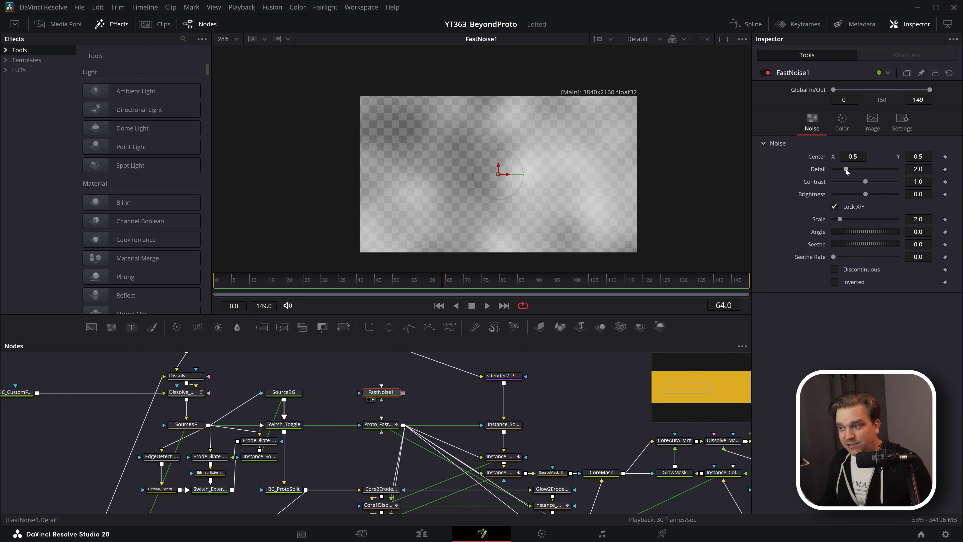
left_click_drag(846, 171, 848, 172)
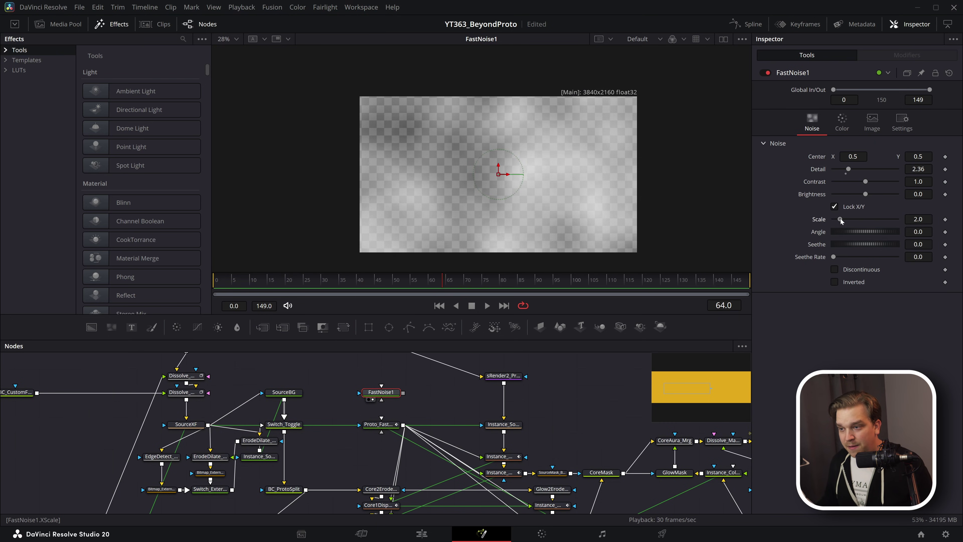
left_click_drag(840, 220, 879, 189)
left_click(867, 195)
scroll(402, 444, "down", 2)
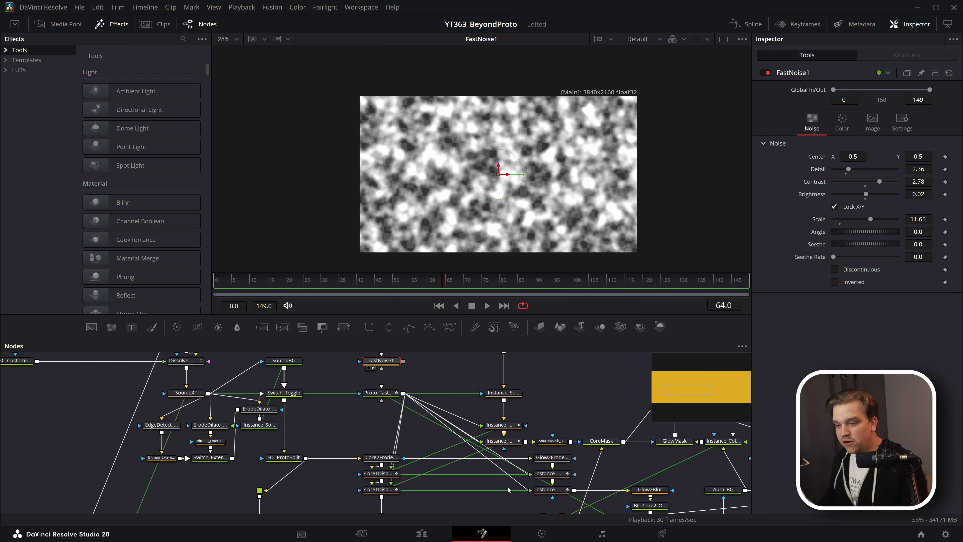
key("Delete")
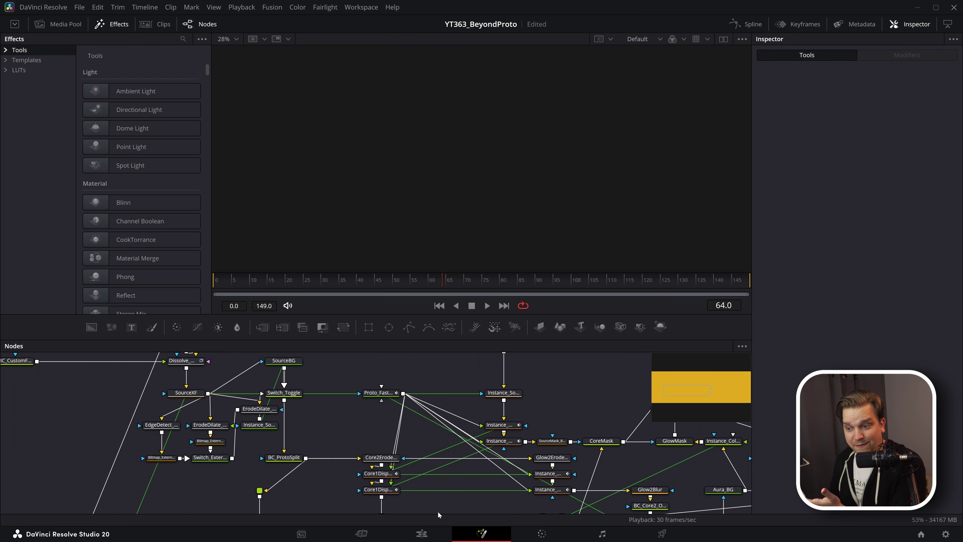
- Back on the Edit page, lower distortion strength and set Aura Amount to 0
left_click(422, 533)
scroll(489, 175, "up", 4)
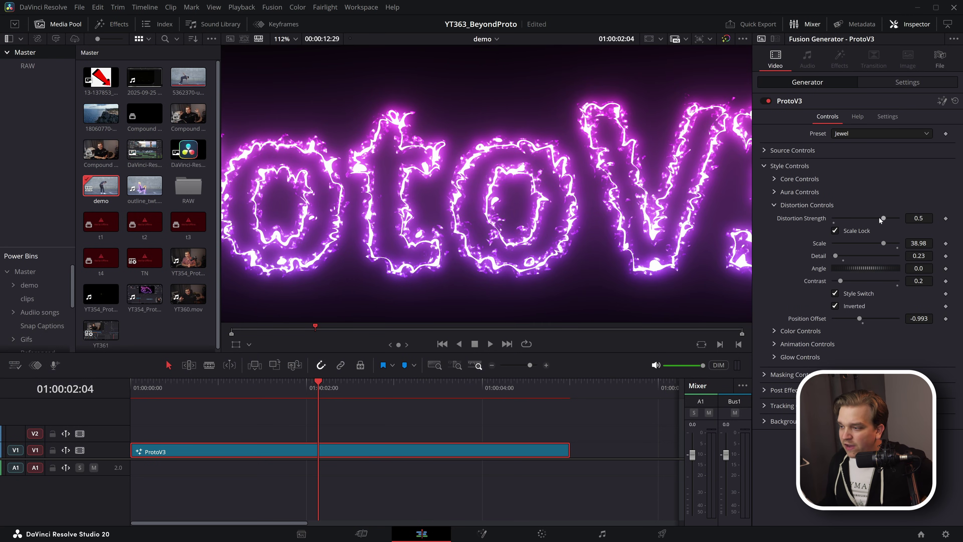
left_click_drag(879, 217, 828, 228)
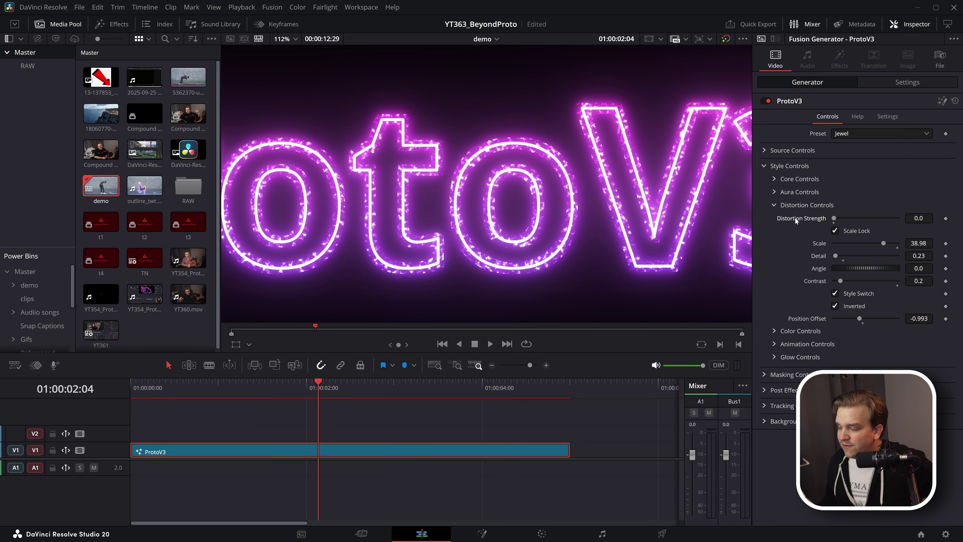
left_click(773, 192)
left_click_drag(859, 205, 830, 205)
left_click(773, 192)
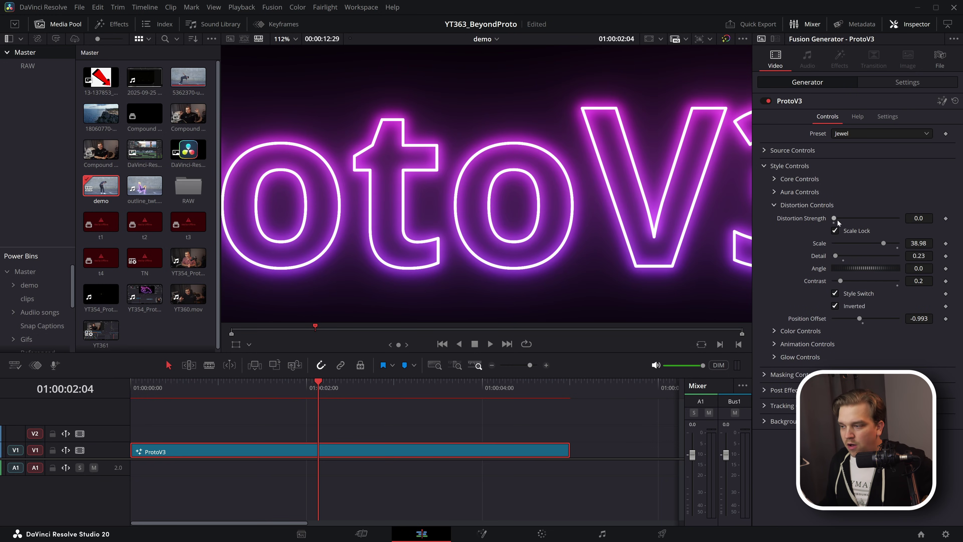
- Raise distortion strength to 0.4535 and set distortion contrast to 0.22
mouse_move(835, 219)
left_mouse_down()
mouse_move(879, 218)
mouse_move(816, 253)
mouse_move(883, 245)
left_mouse_up()
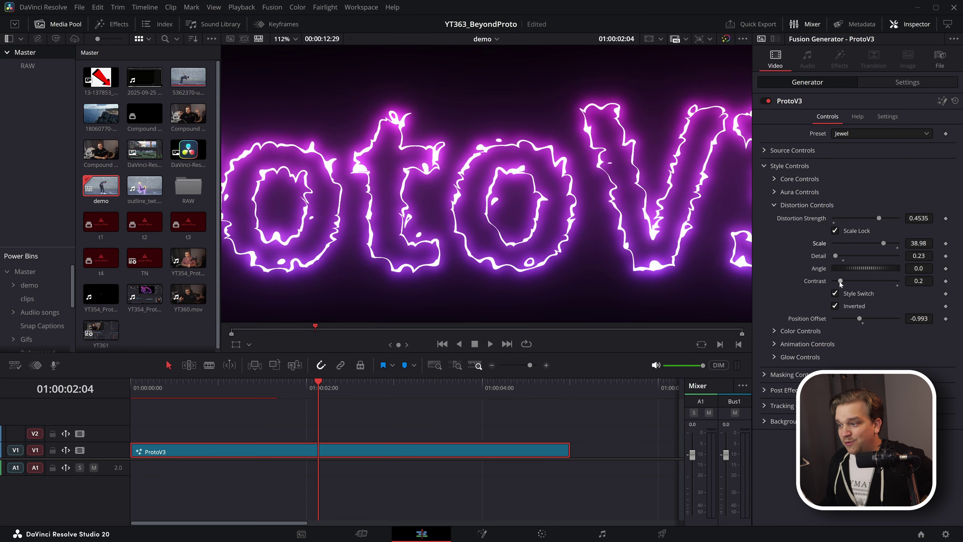
left_click_drag(840, 283, 815, 283)
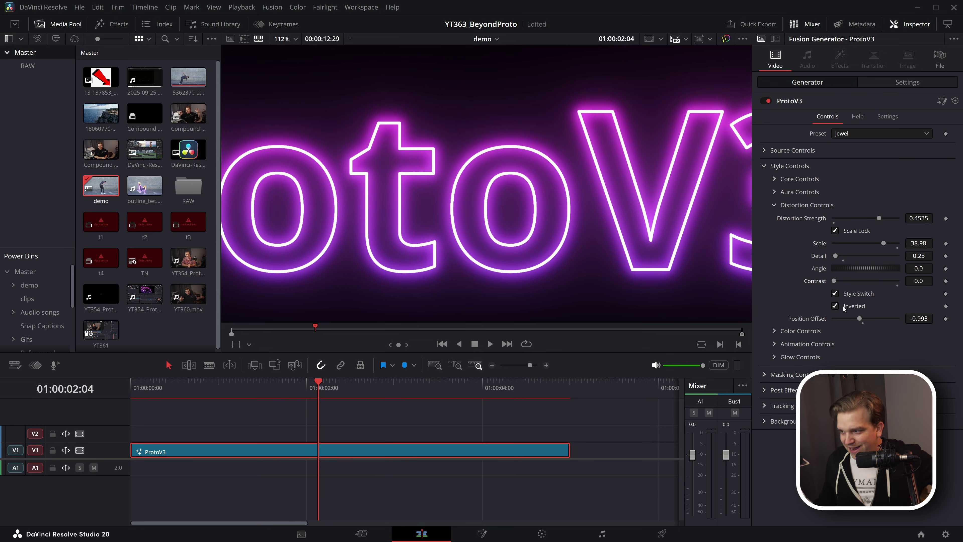
left_click_drag(835, 281, 841, 281)
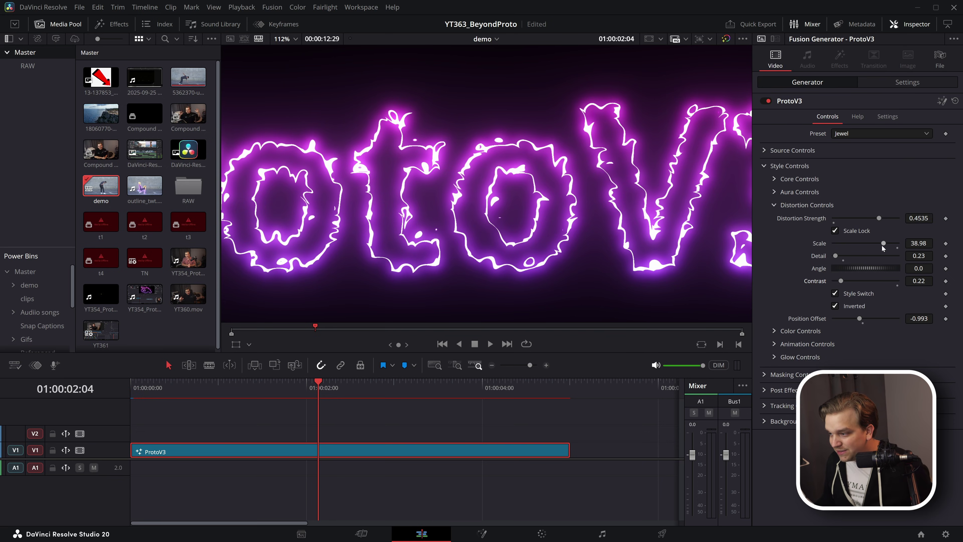
- Try distortion contrast 2.21, then settle on distortion Scale 50 with Contrast 0.19
left_click_drag(882, 247, 837, 249)
scroll(554, 205, "down", 5)
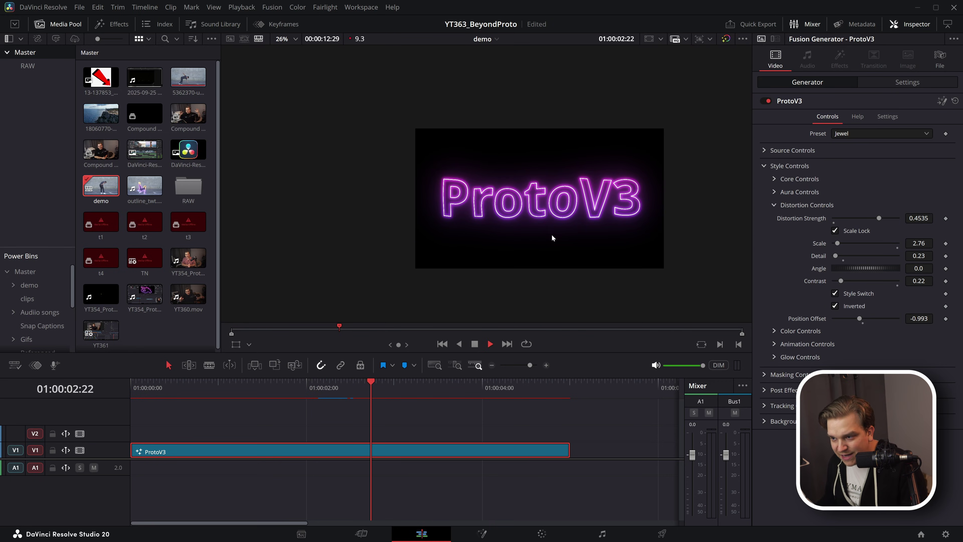
scroll(569, 222, "up", 3)
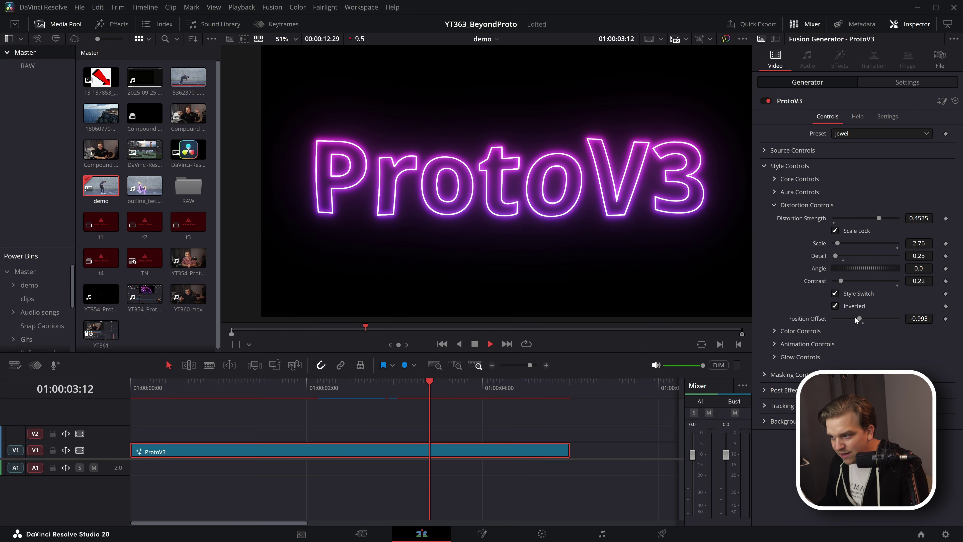
key("space")
left_click_drag(839, 284, 876, 282)
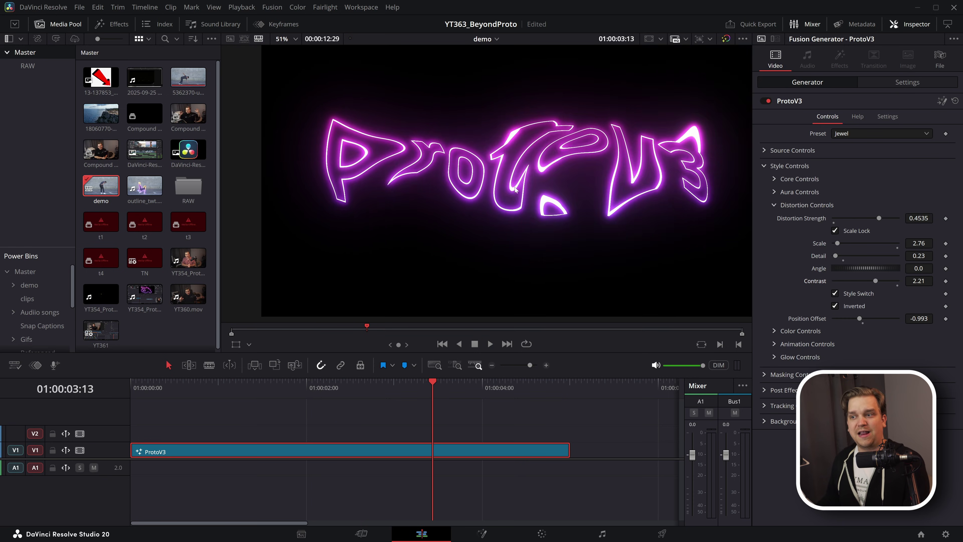
left_click_drag(838, 246, 897, 245)
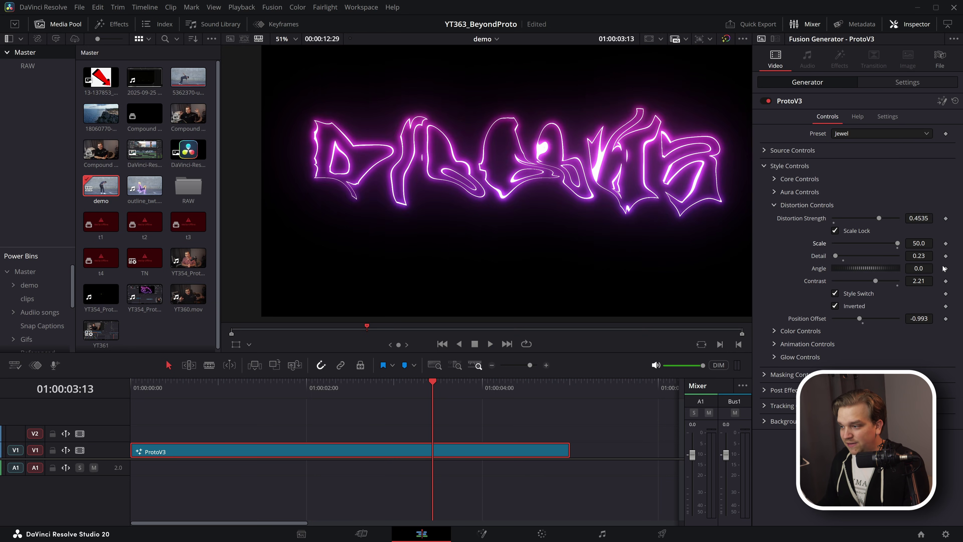
left_click_drag(853, 282, 837, 285)
scroll(544, 205, "up", 2)
scroll(545, 205, "up", 3)
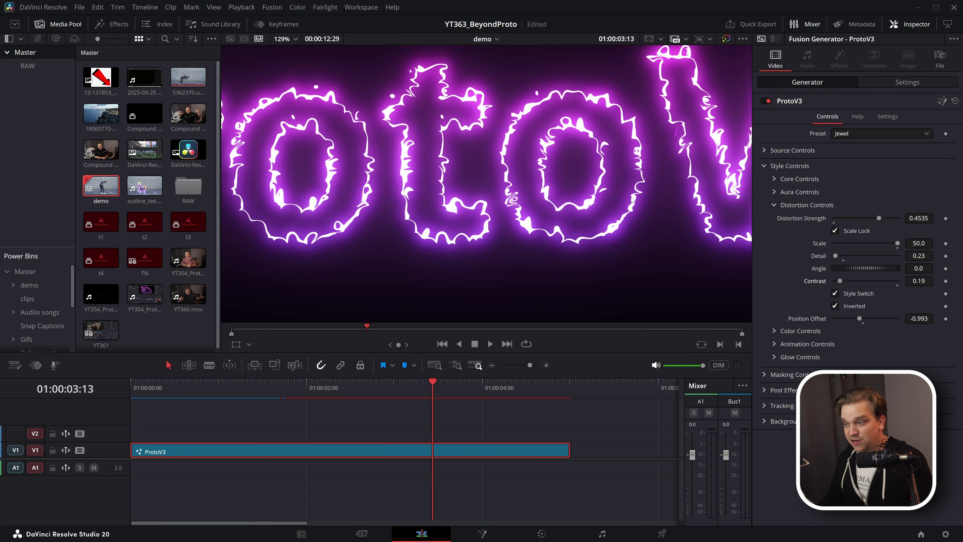
- Drag Distortion Strength to 0.0706, Contrast to 2.08 and Scale to 22.44
left_click_drag(879, 221, 848, 233)
left_click_drag(841, 281, 874, 281)
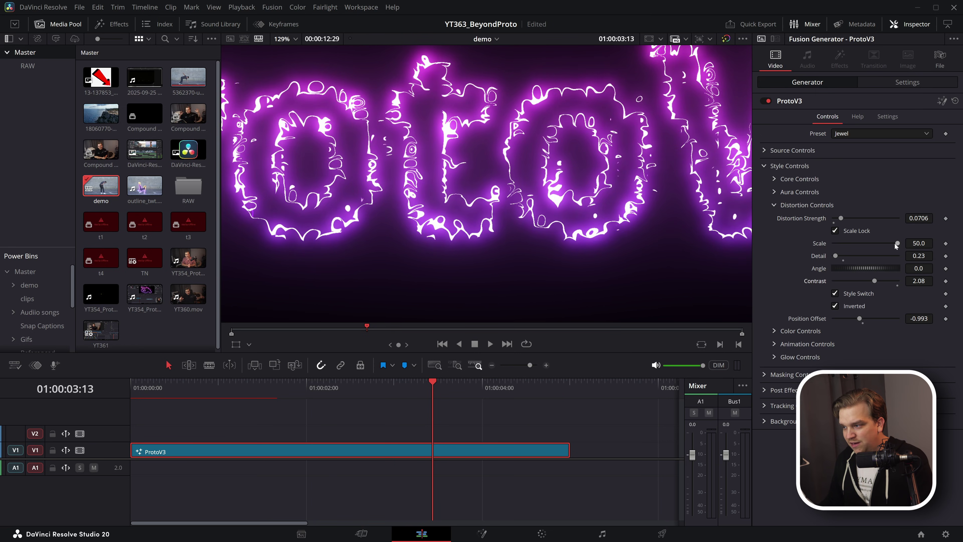
left_click_drag(894, 243, 860, 244)
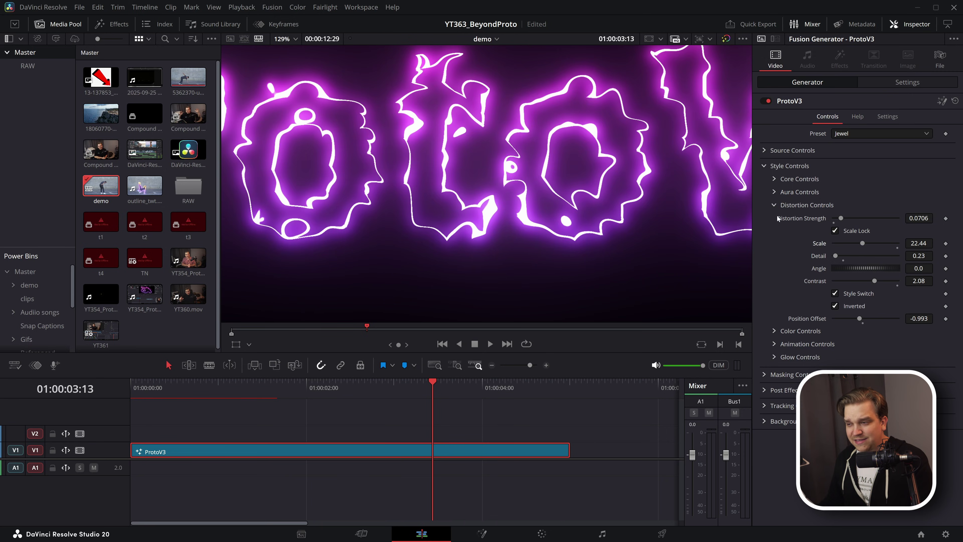
scroll(383, 164, "down", 5)
scroll(383, 164, "down", 2)
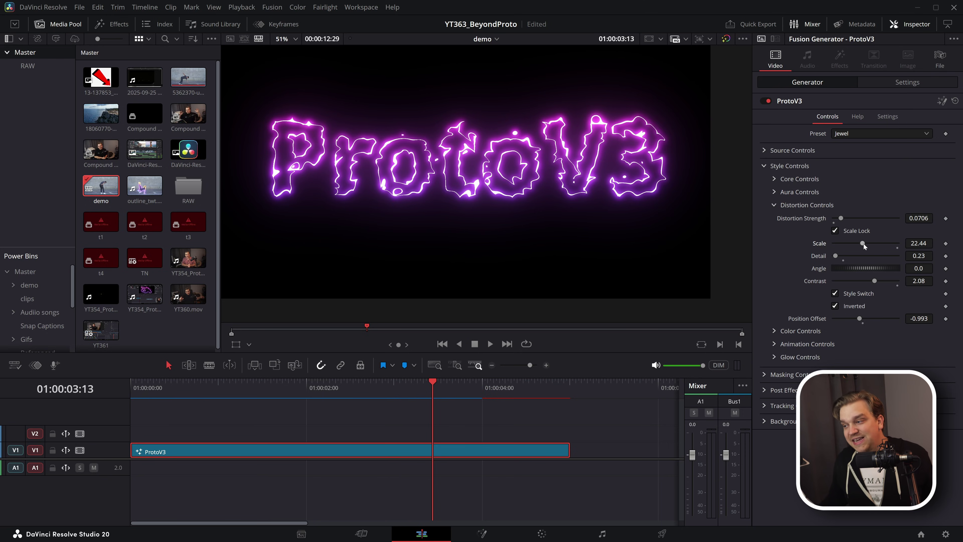
- Experiment with distortion scale, strength and contrast to compare smooth and jagged outlines
left_click_drag(861, 244, 841, 247)
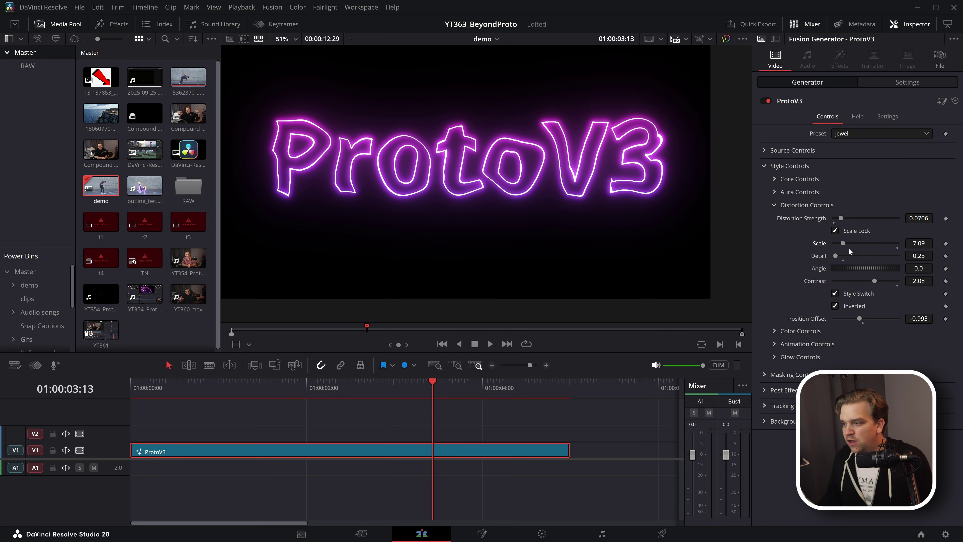
left_click_drag(843, 243, 897, 229)
left_click(838, 223)
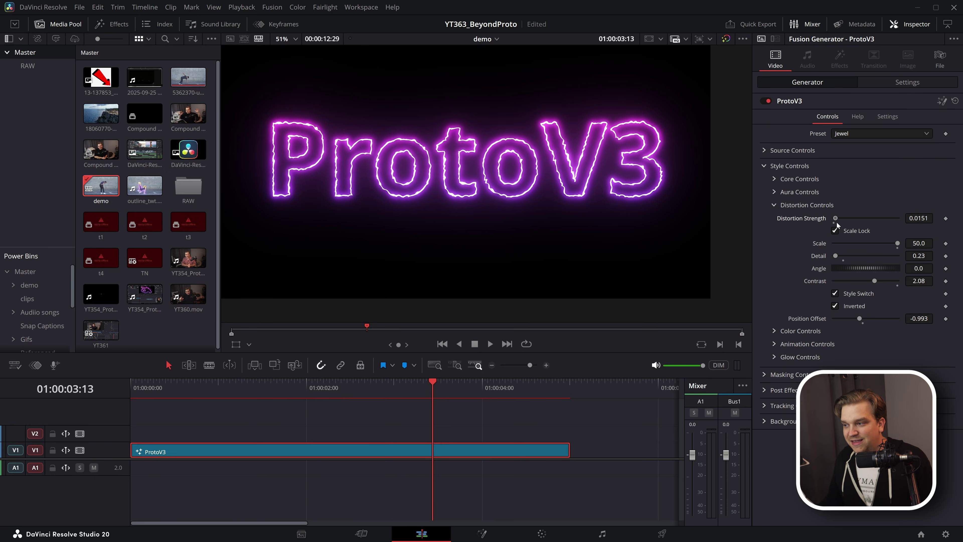
left_click_drag(838, 222, 839, 219)
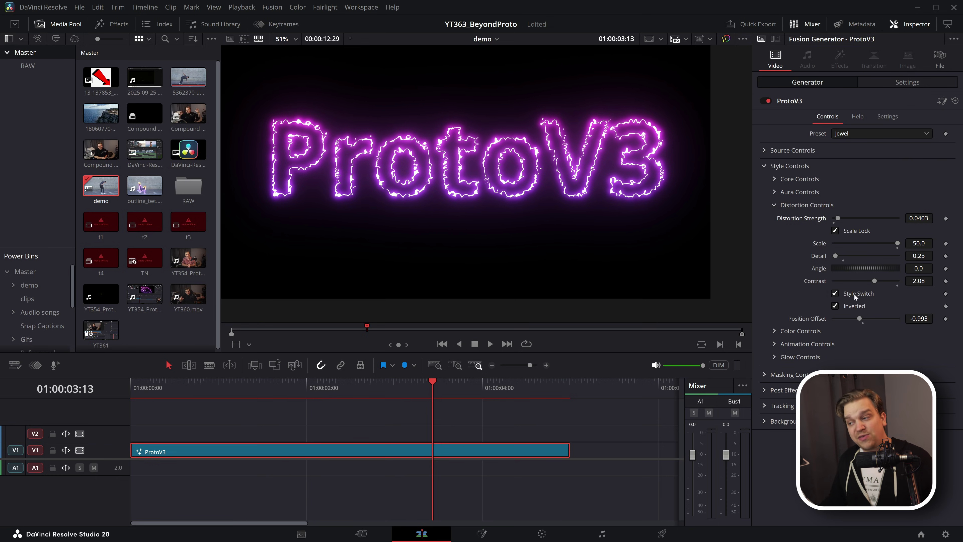
left_click(863, 282)
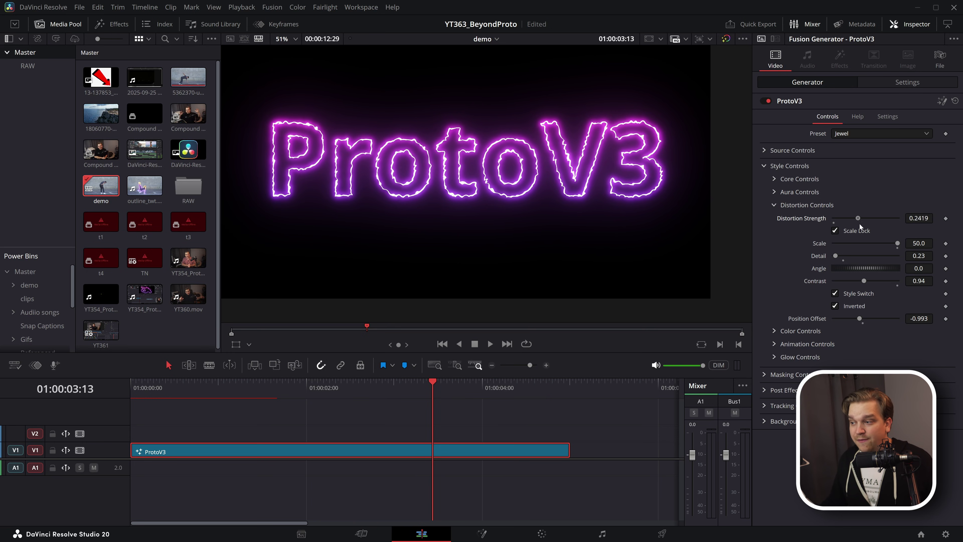
- Fine-tune to distortion strength 0.0403, Scale 50 and Contrast 5.0 for a speckled look
left_click_drag(838, 219, 869, 244)
left_click_drag(864, 281, 841, 281)
left_click_drag(873, 218, 841, 220)
left_click_drag(842, 281, 919, 283)
left_click(919, 218)
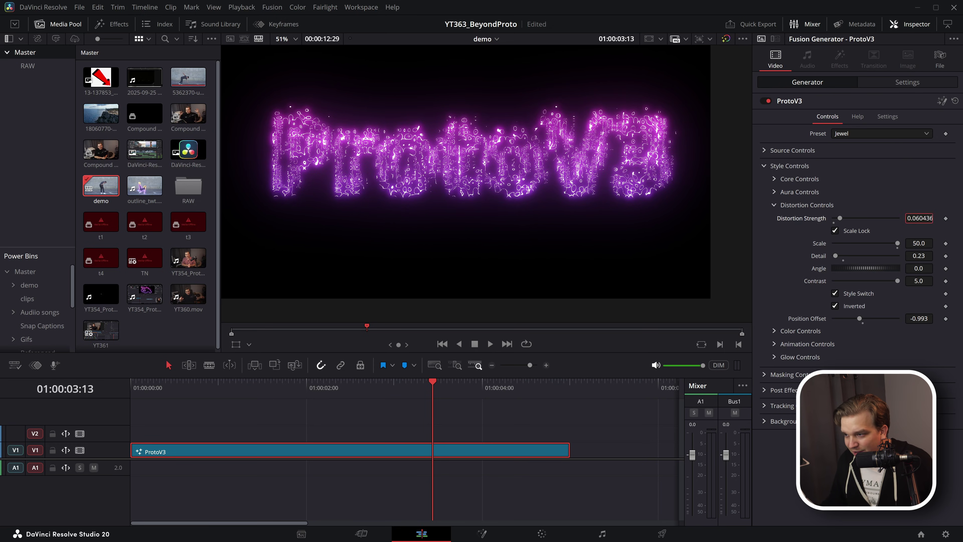
left_click_drag(919, 218, 916, 218)
left_click_drag(839, 218, 838, 219)
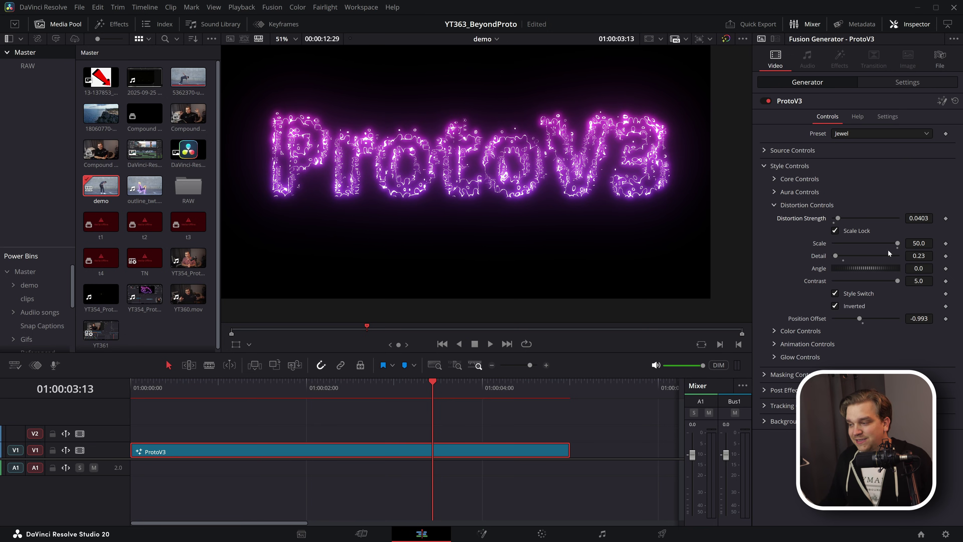
- Enter distortion Scale 500, drop Contrast to 2.14 and fine-tune Strength to 0.037105
left_click(918, 243)
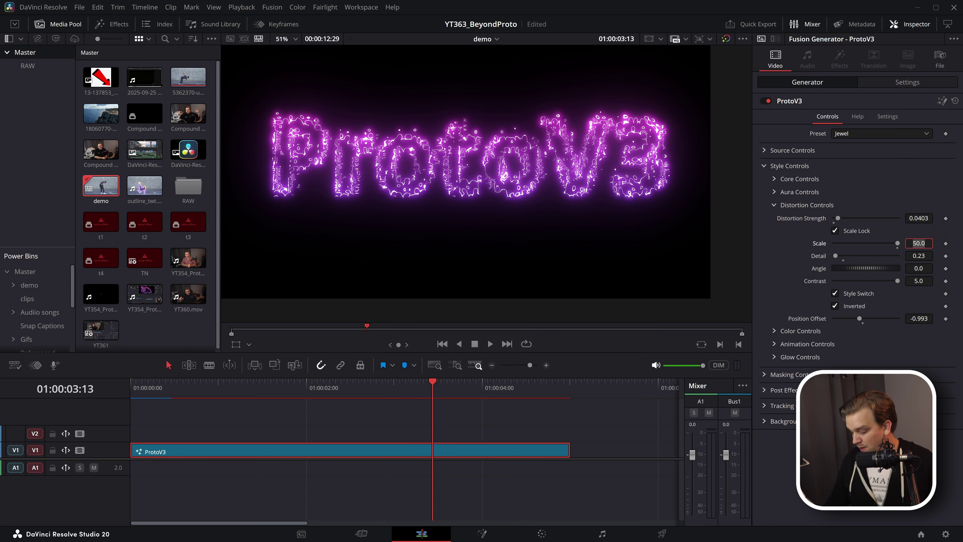
key("Tab")
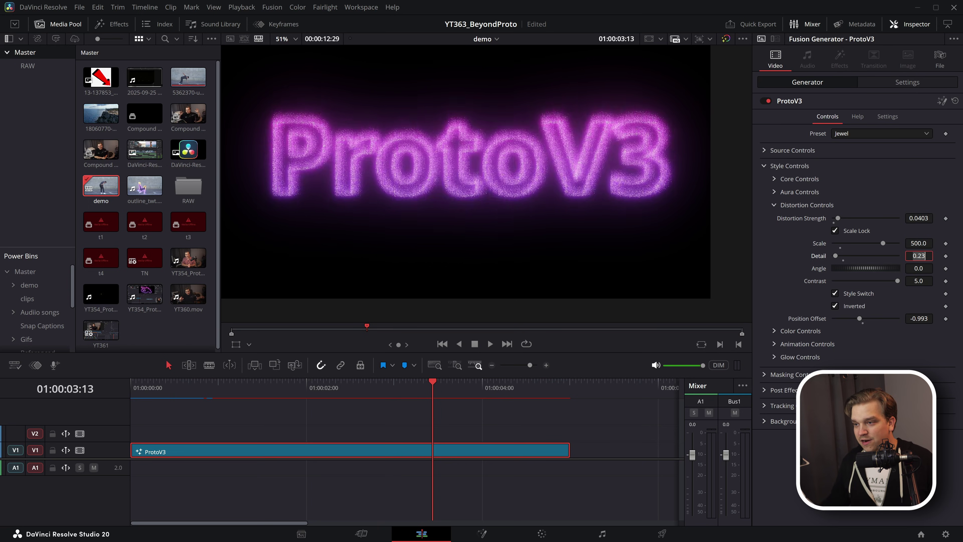
scroll(412, 152, "up", 3)
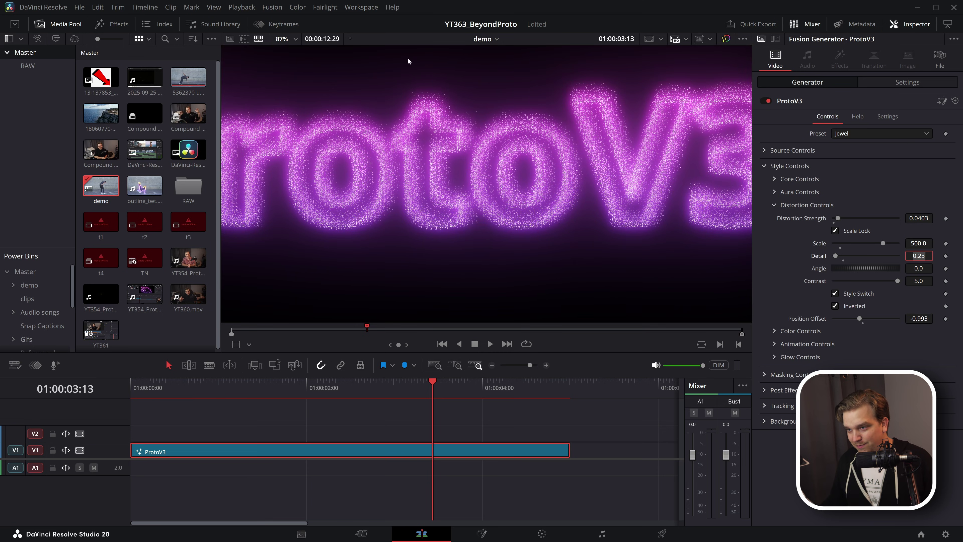
left_click_drag(898, 282, 875, 282)
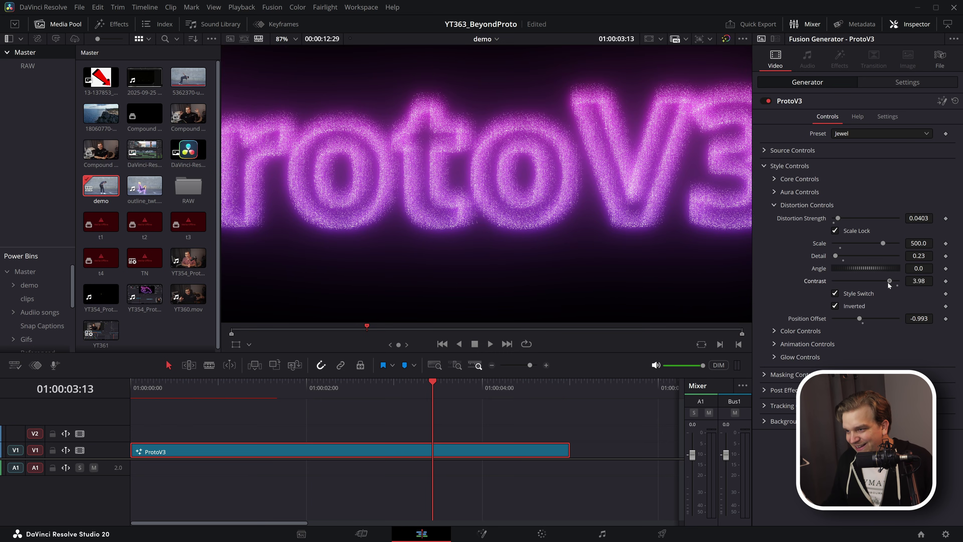
left_click(919, 218)
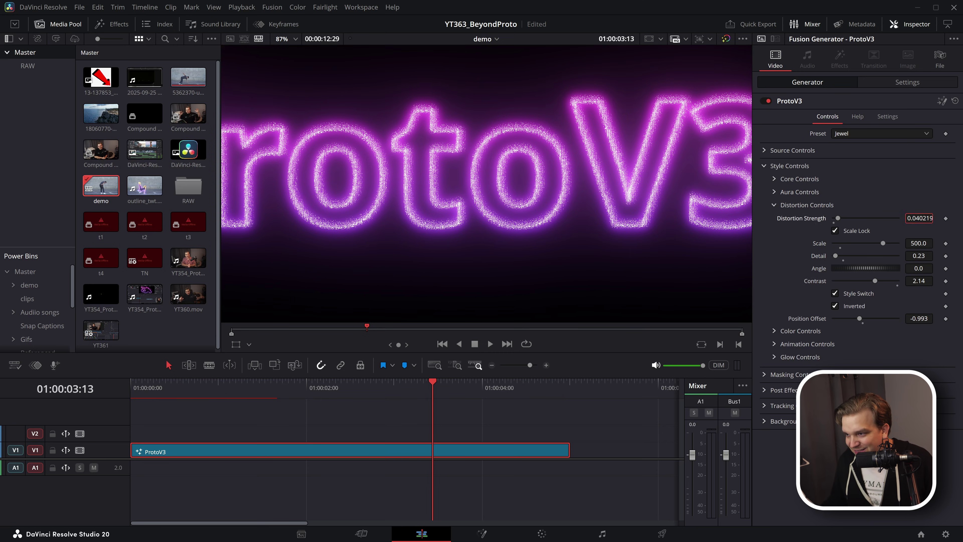
left_click_drag(837, 218, 832, 191)
- Lower distortion strength to 0.0151, scale to 296.9 and contrast to 1.19
left_click(794, 179)
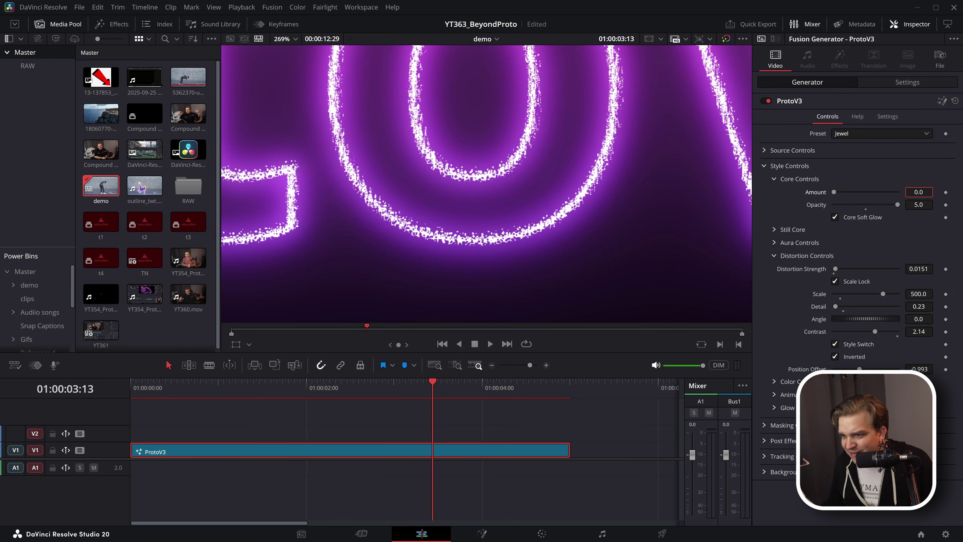
left_click_drag(883, 293, 863, 294)
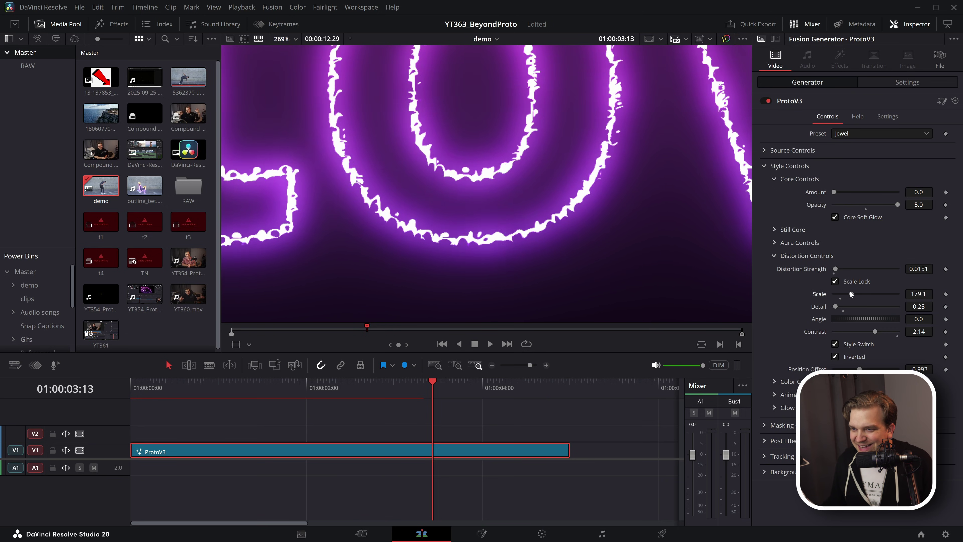
mouse_move(875, 331)
left_mouse_down()
mouse_move(852, 332)
mouse_move(867, 331)
left_mouse_up()
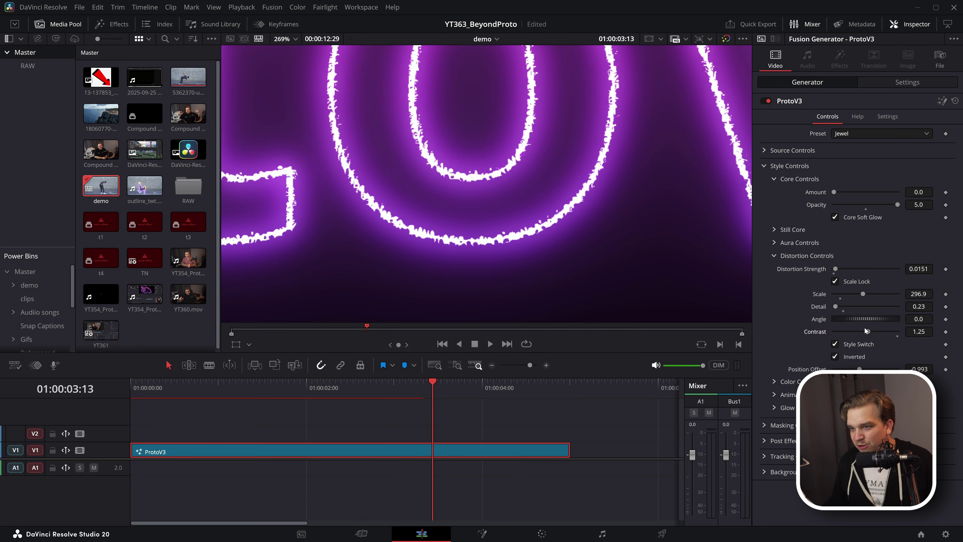
- Play back the clip to check the crisp frayed edges, then expand Aura Controls
scroll(462, 138, "up", 3)
key("space")
scroll(478, 155, "down", 3)
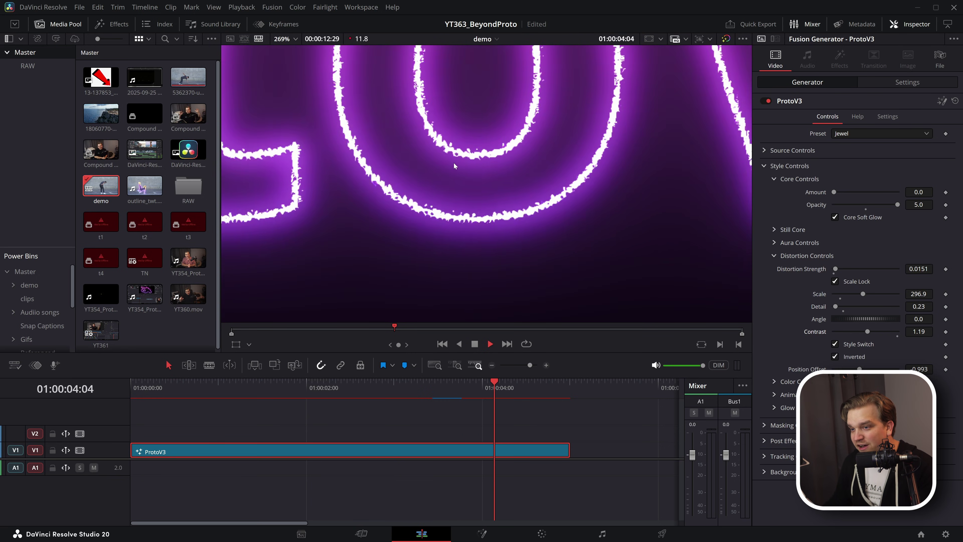
key("space")
scroll(614, 208, "down", 2)
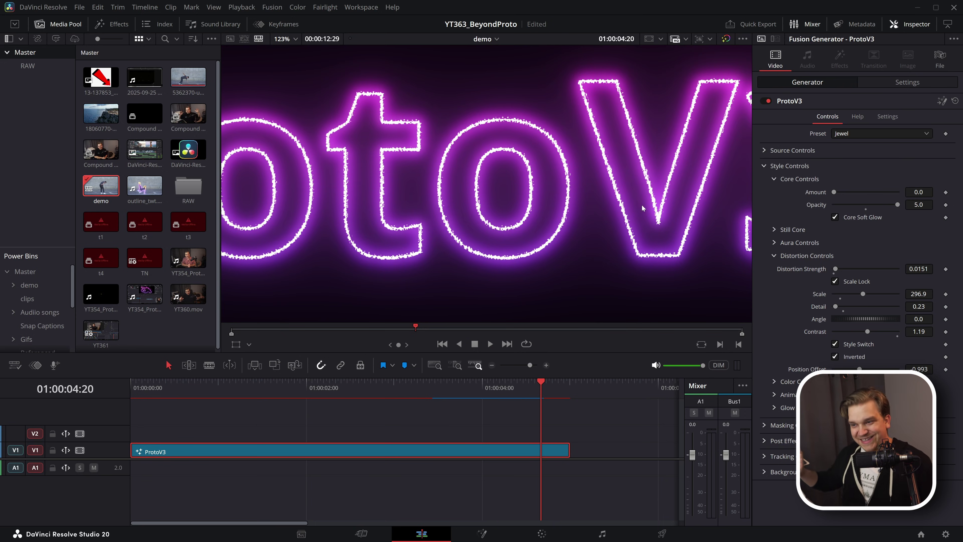
scroll(535, 190, "up", 3)
key("space")
key("space")
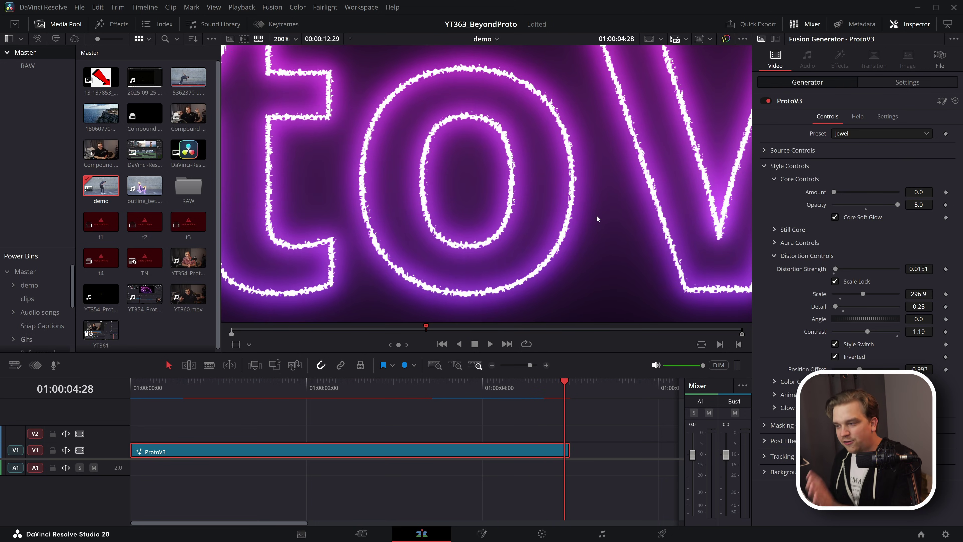
left_click(799, 243)
- Raise Aura Amount to 0.002441 with blur size 2.4 and preview the glow
left_click_drag(834, 257, 849, 257)
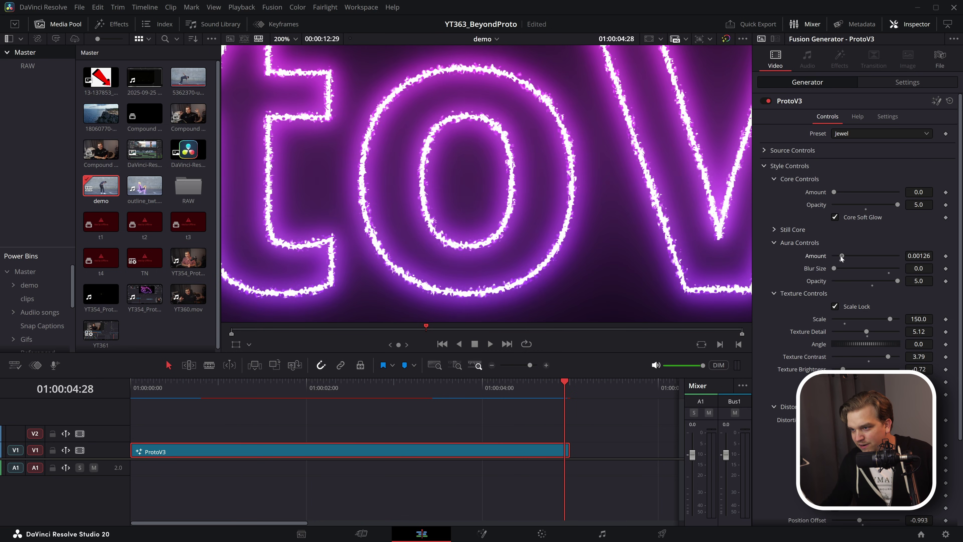
key("space")
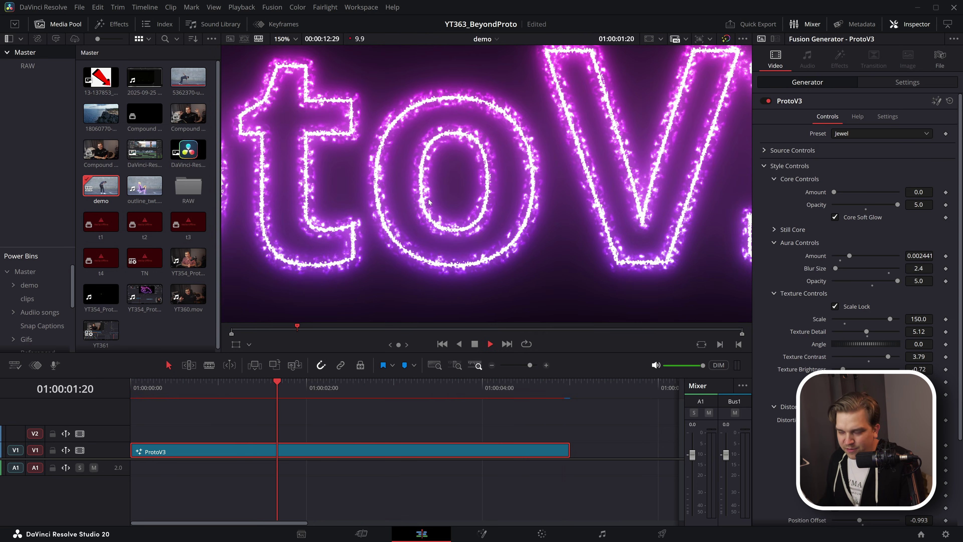